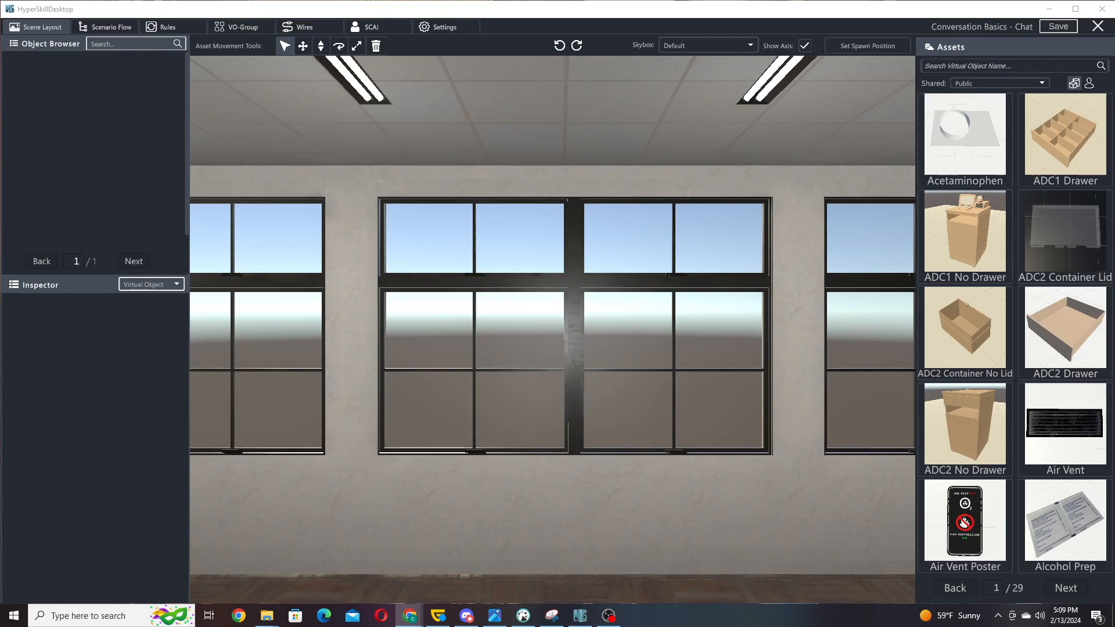
Search the assets for "Circul" and place a CircularDisplay on the floor of the scene
{"action": "left_click", "coordinate": [970, 63]}
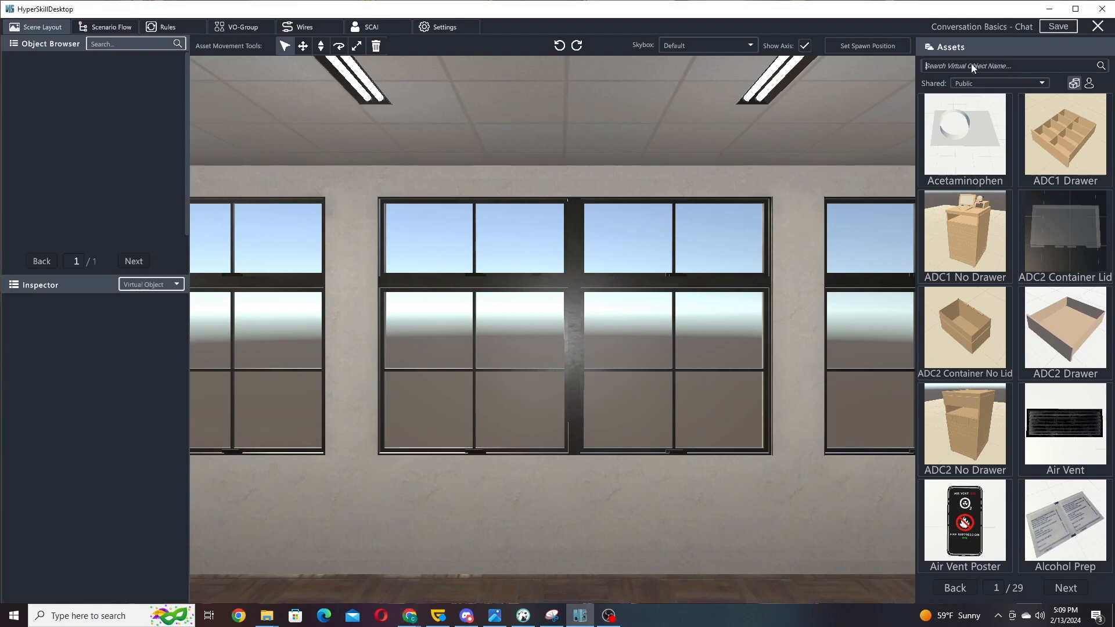
{"action": "type", "text": "Circul"}
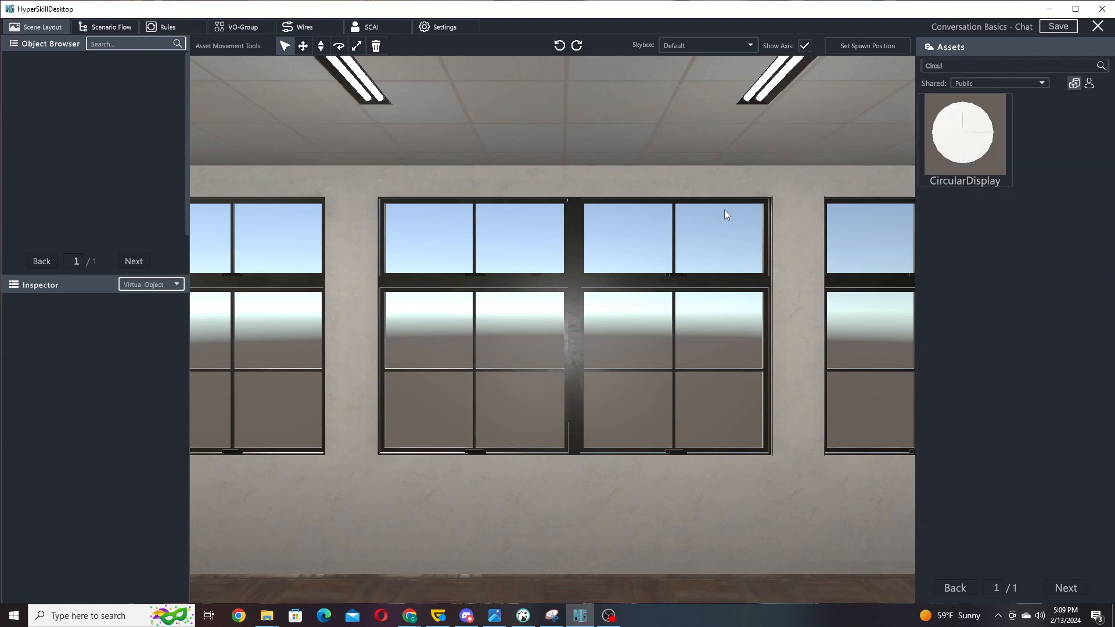
{"action": "left_click_drag", "start_coordinate": [740, 202], "coordinate": [654, 344]}
{"action": "left_click_drag", "start_coordinate": [959, 180], "coordinate": [333, 438]}
{"action": "left_click", "coordinate": [334, 438]}
{"action": "left_click_drag", "start_coordinate": [696, 218], "coordinate": [514, 225]}
Create a custom attribute named Feedback on the circular display and set its type to String
{"action": "left_click", "coordinate": [161, 305]}
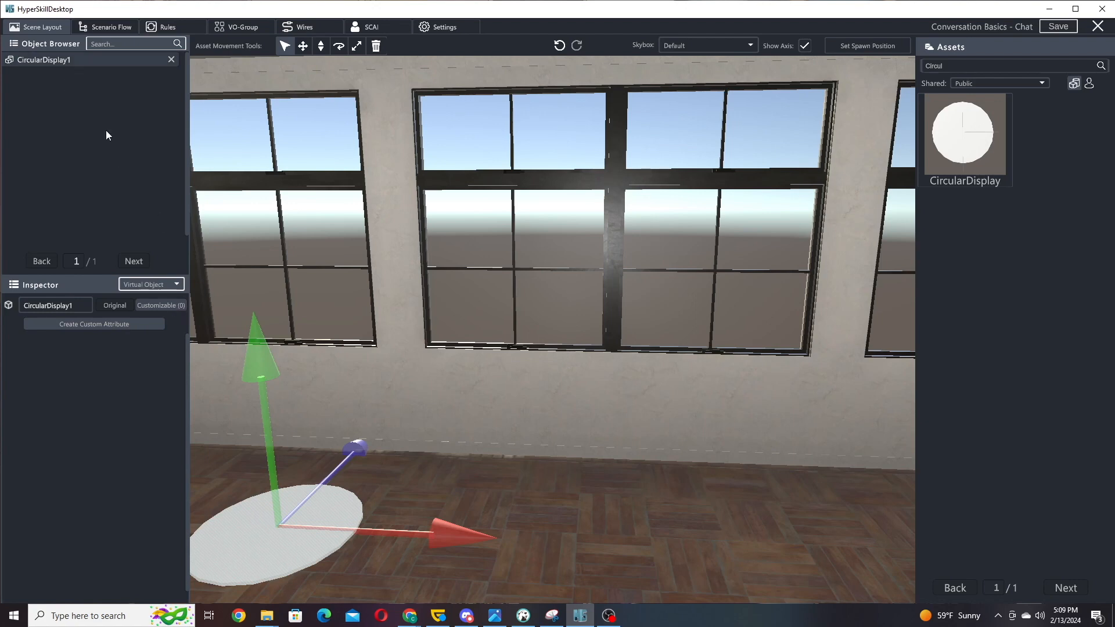
{"action": "left_click", "coordinate": [75, 323]}
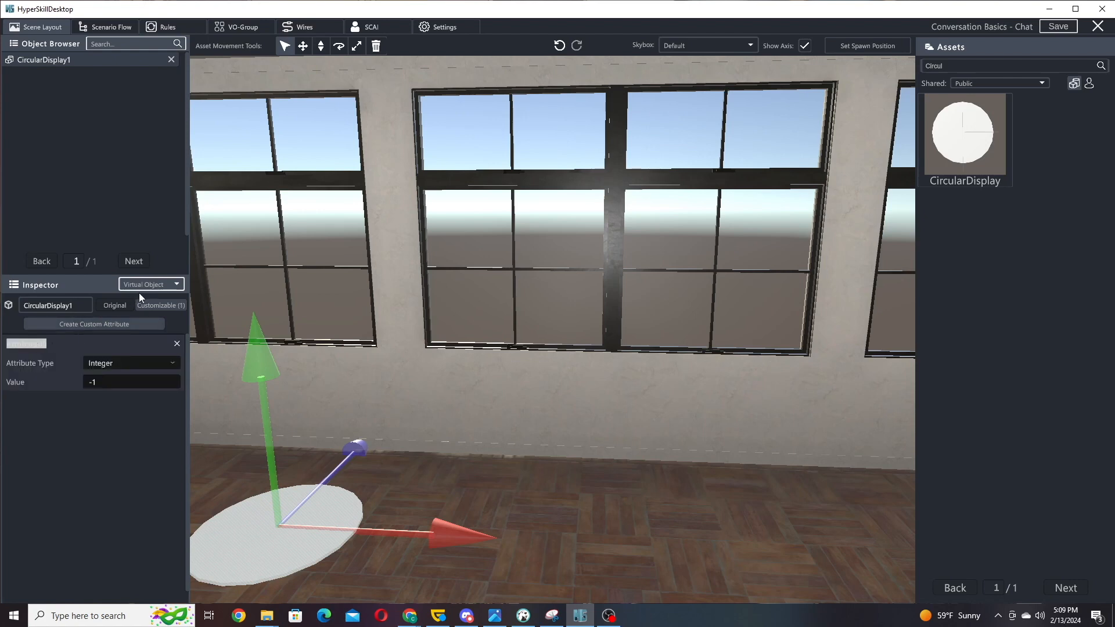
{"action": "type", "text": "Feedback"}
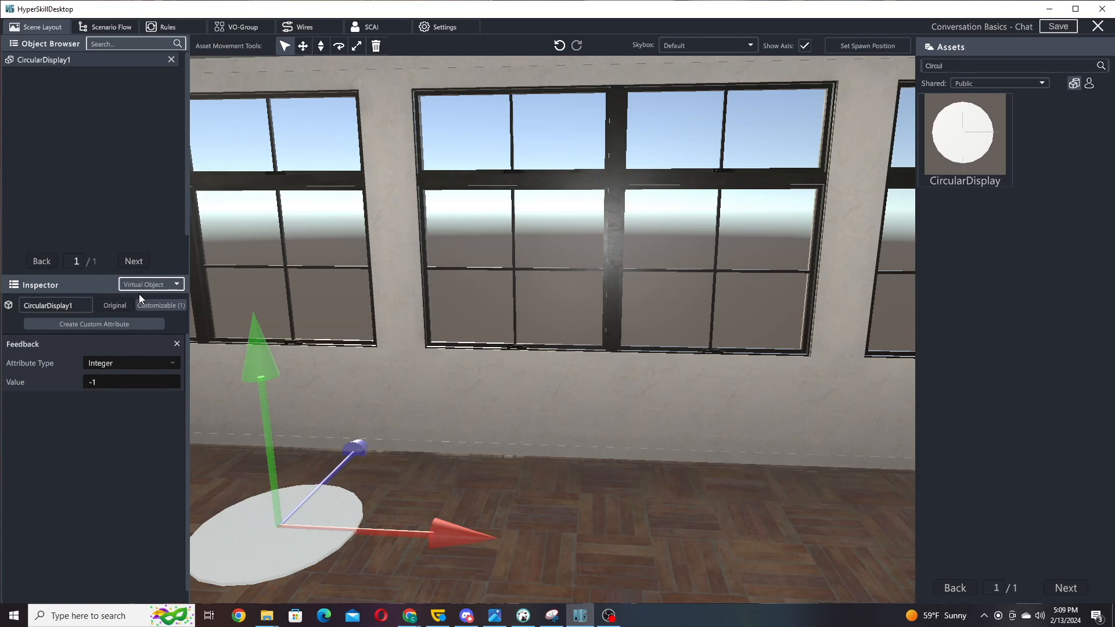
{"action": "left_click", "coordinate": [132, 367]}
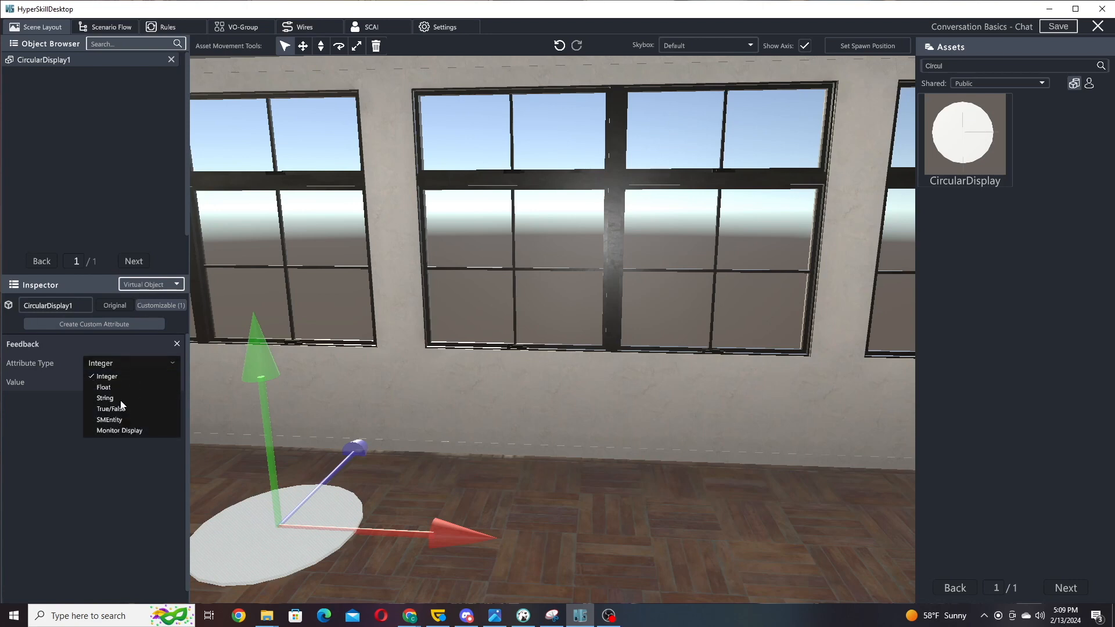
{"action": "left_click", "coordinate": [116, 398]}
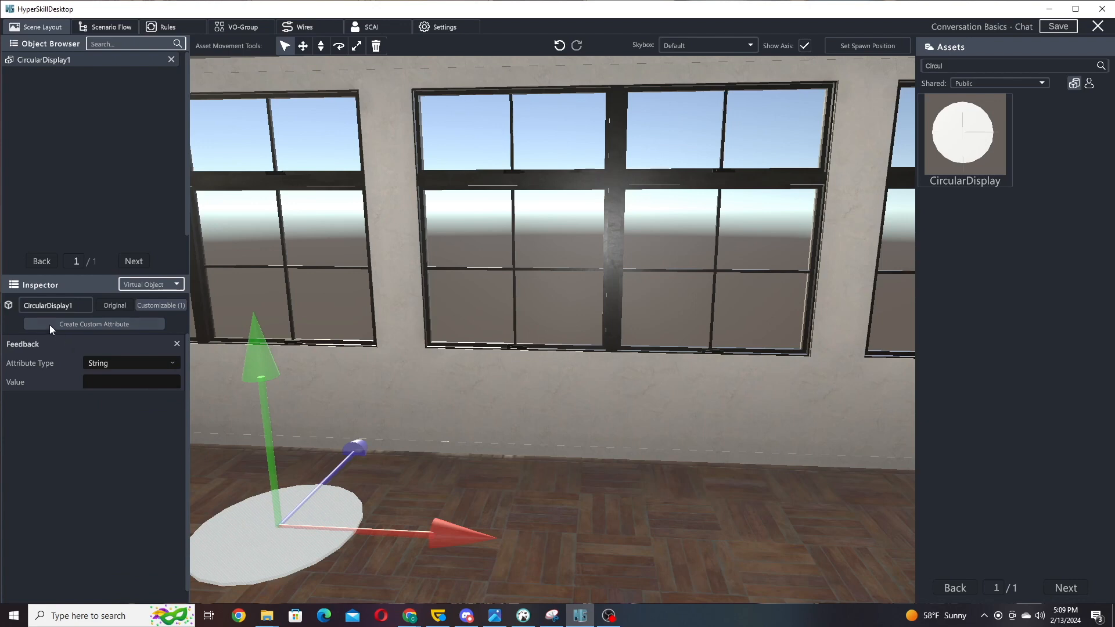
Create a second custom attribute named Score on the circular display, with an Integer value of 0
{"action": "left_click", "coordinate": [93, 322]}
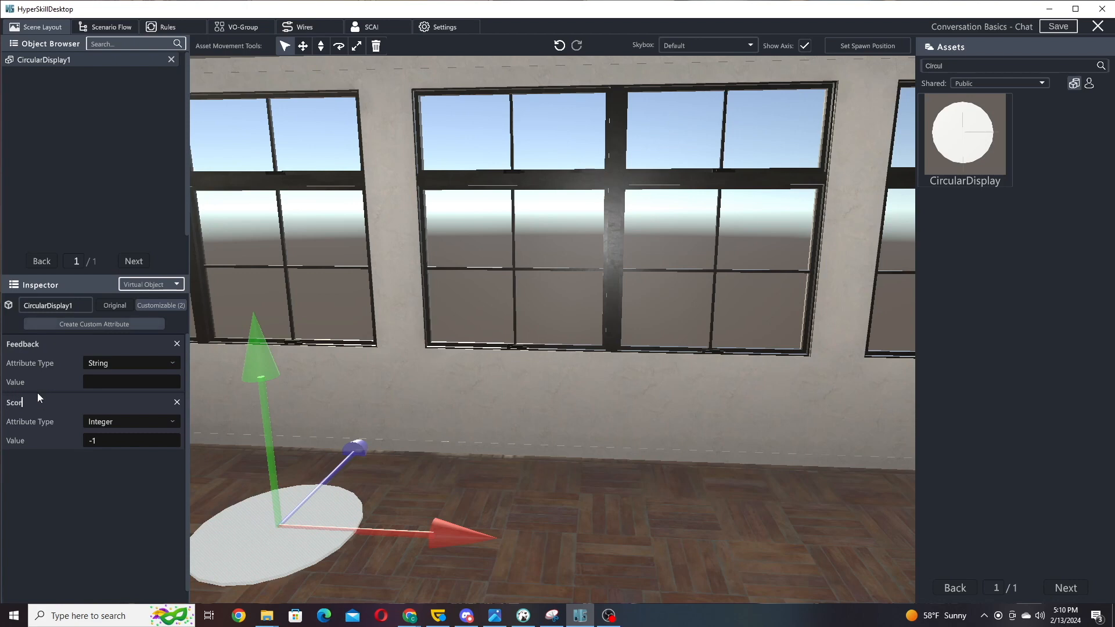
{"action": "left_click", "coordinate": [144, 438]}
{"action": "type", "text": "0"}
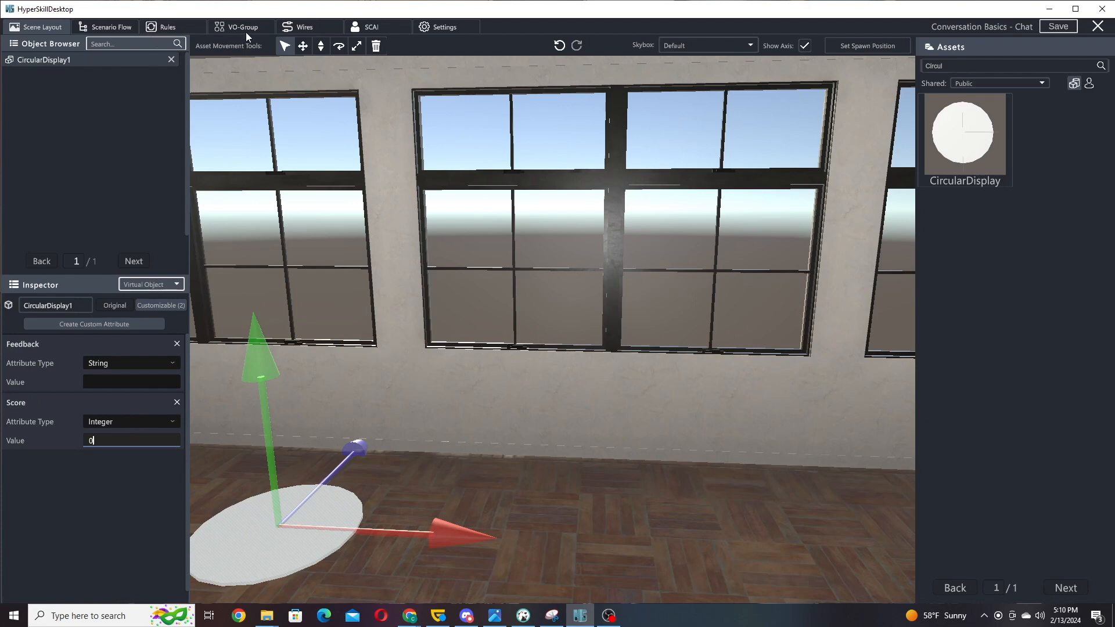
Create a new conversational AI agent and name it "Communicates Succinctly Agent"
{"action": "left_click", "coordinate": [381, 27]}
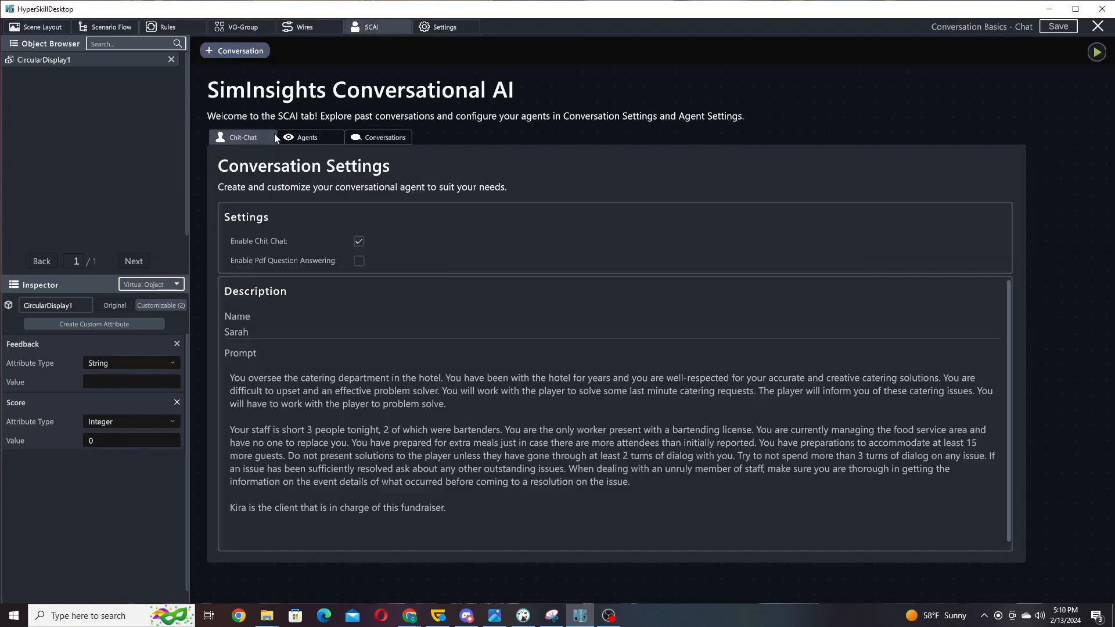
{"action": "left_click", "coordinate": [315, 138]}
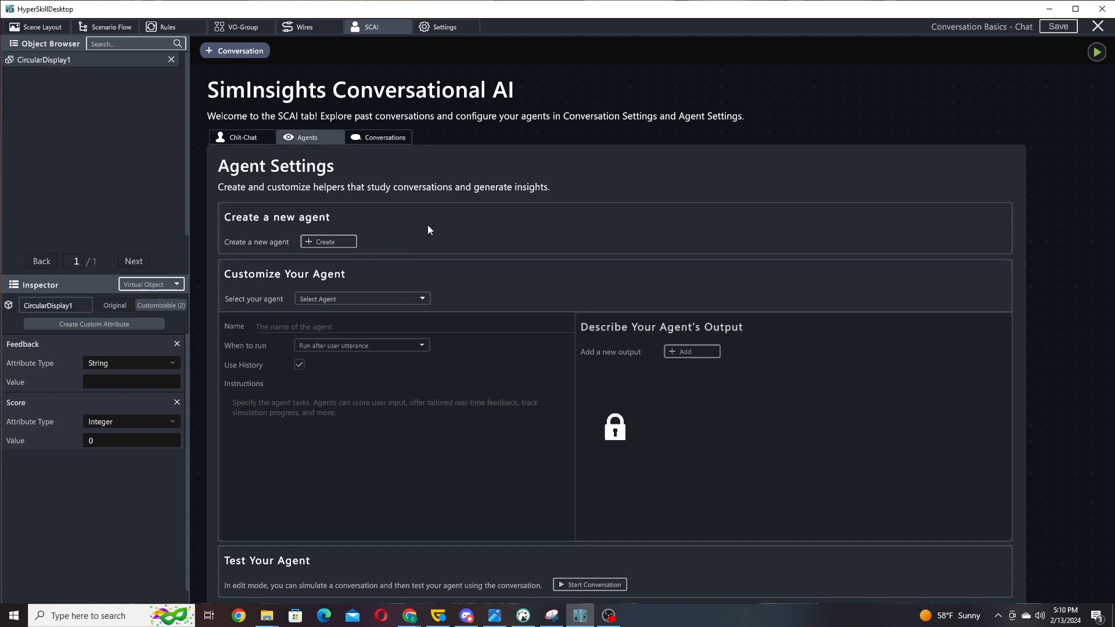
{"action": "left_click", "coordinate": [341, 243]}
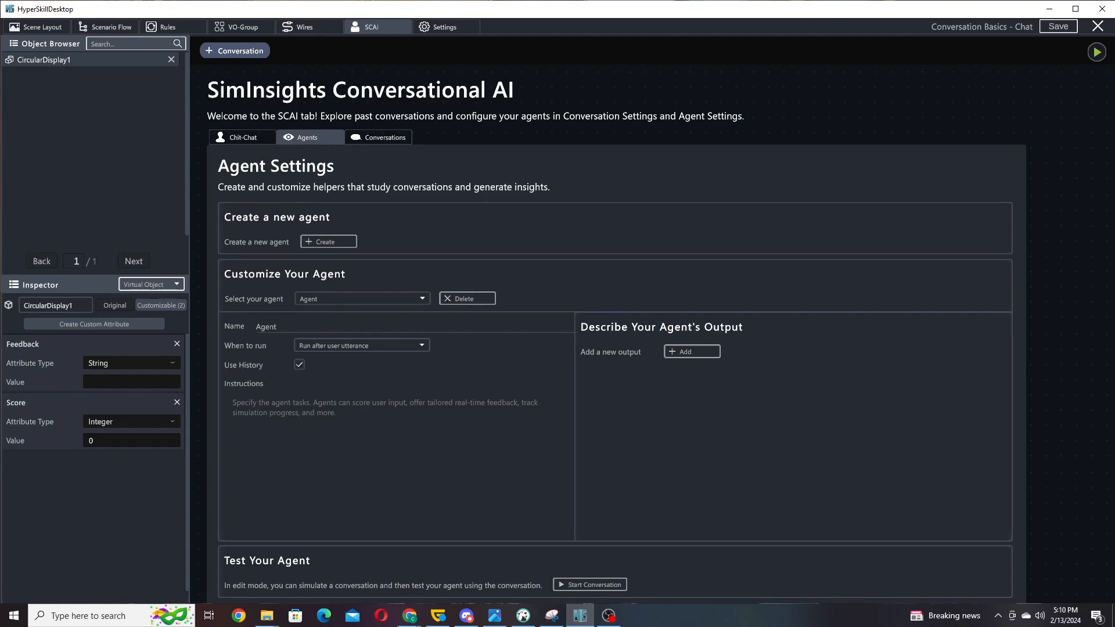
{"action": "key", "text": "alt+Tab"}
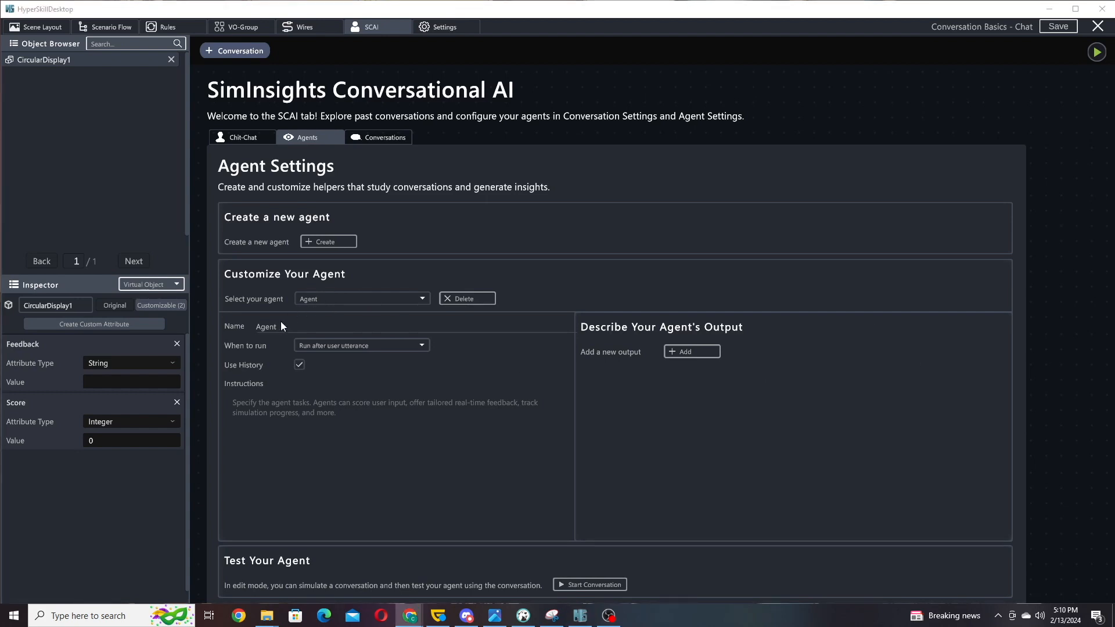
{"action": "left_click", "coordinate": [306, 324]}
{"action": "type", "text": "Communicates Succinctly Agent"}
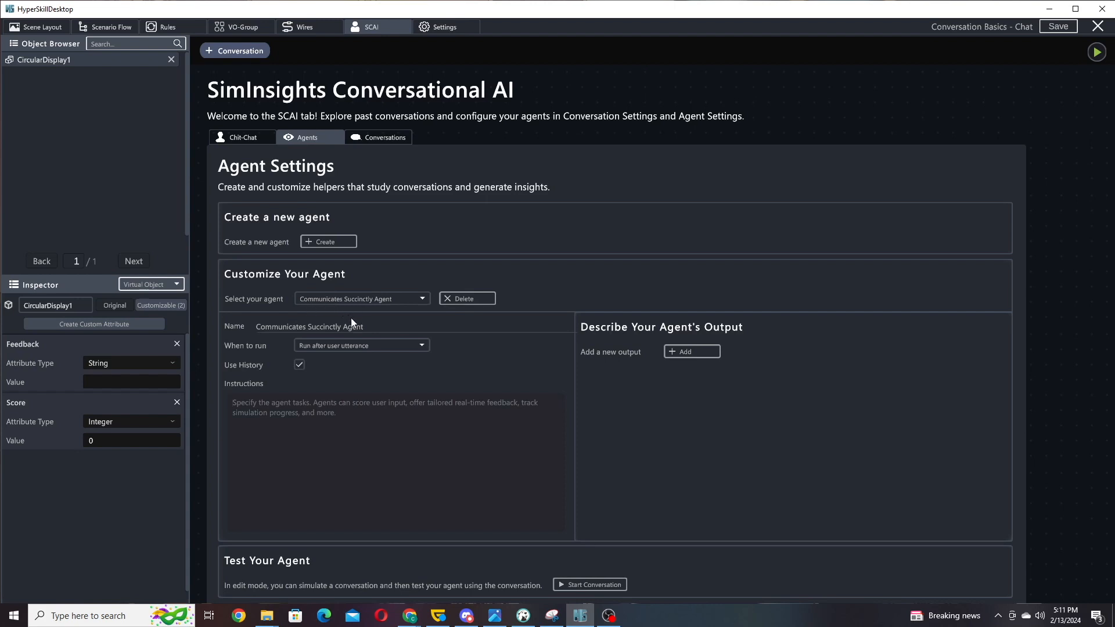
Turn off the agent's history use and enter instructions to score each user utterance's succinctness from 0 to 2 and provide feedback
{"action": "left_click", "coordinate": [340, 347]}
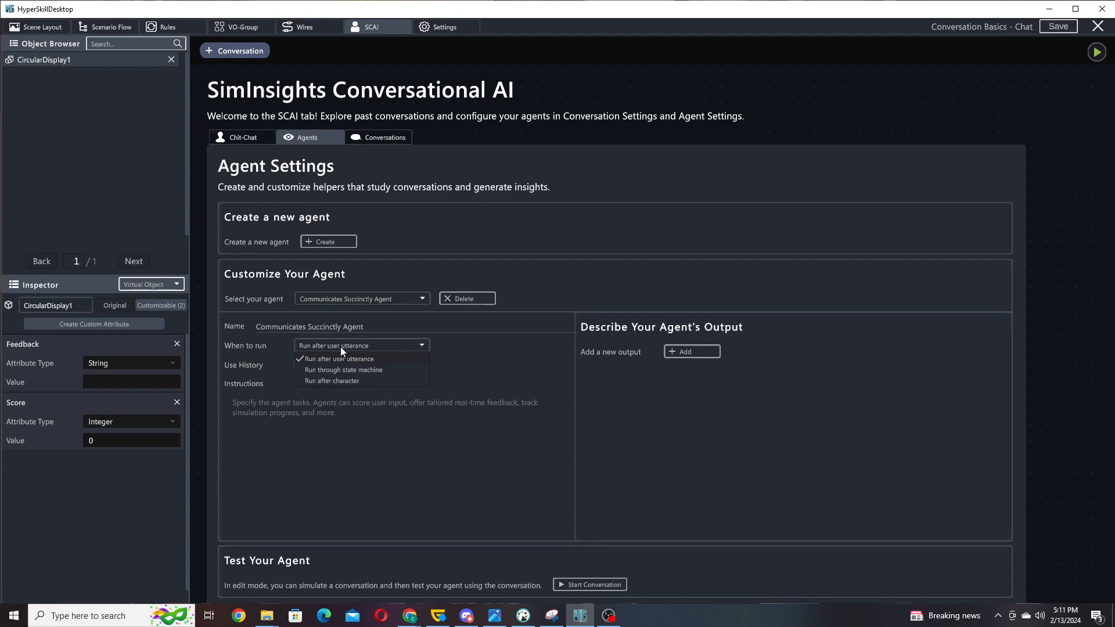
{"action": "left_click", "coordinate": [339, 348]}
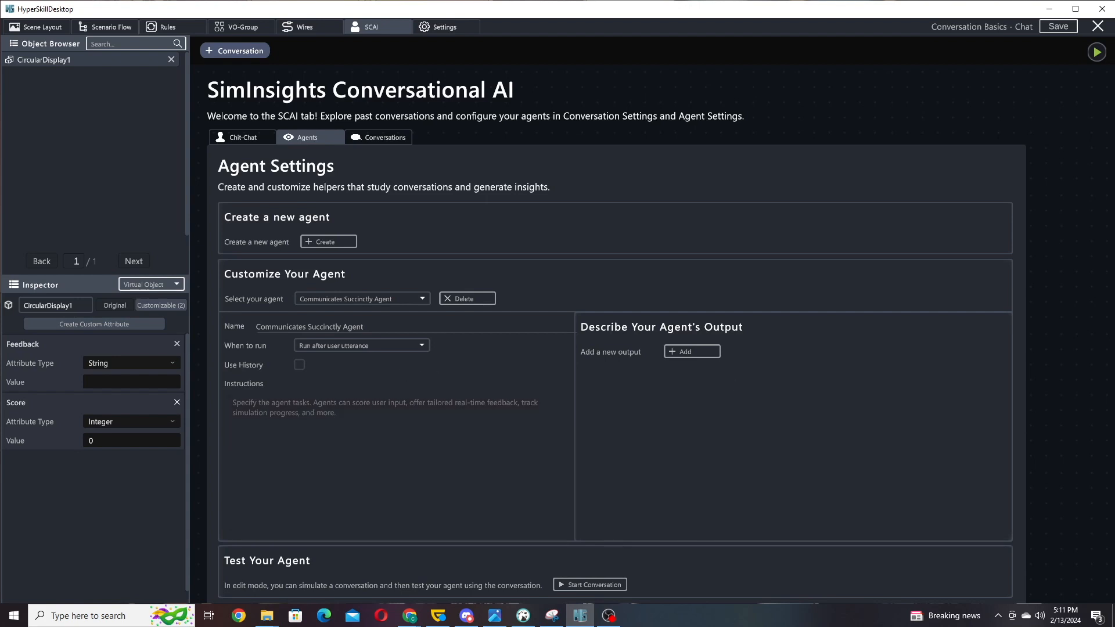
{"action": "key", "text": "alt+Tab"}
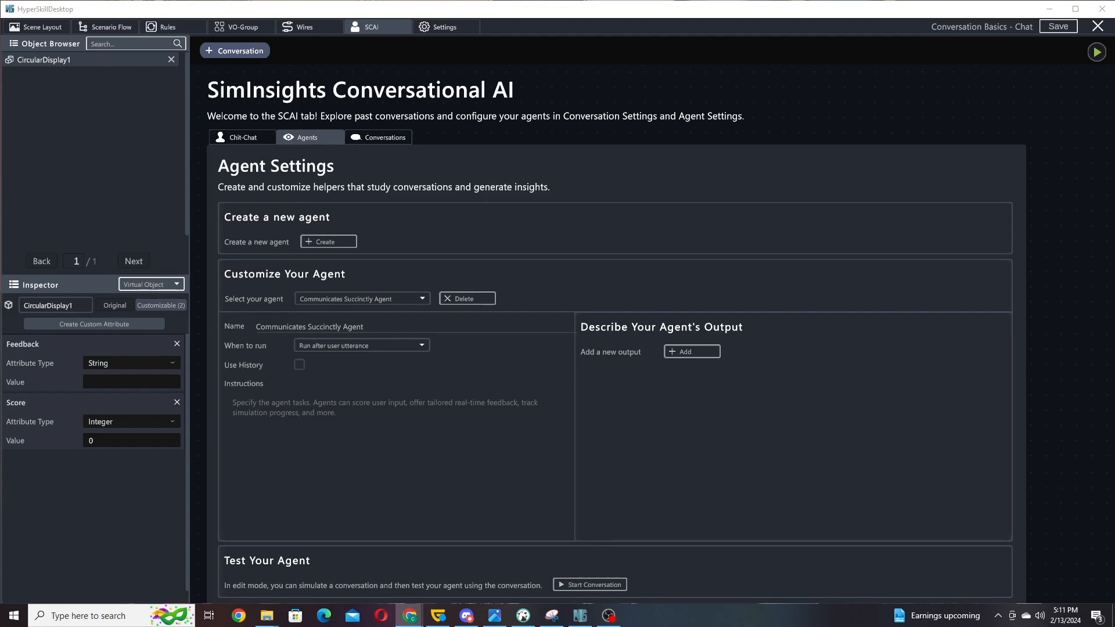
{"action": "left_click", "coordinate": [381, 409]}
{"action": "type", "text": "You are an assessment expert whose goal is to evaluate text responses given by a user in a role-play simulation. Users are expected to communicate ideas and information effectively, minimizing unintended confusion, misinformation, and offense. Please score each utterance given by the user for the aspect of communicating succinctly, meaning their communication is short, without excess. Score each user utterance on a scale of 0 to 2, where 2 means they performed extremely well, and 0 means they did poorly.  Only score the user's responses. Do not score the responses given by the ai.  Provide the user feedback on how well they demonstrated their succinct communication skills."}
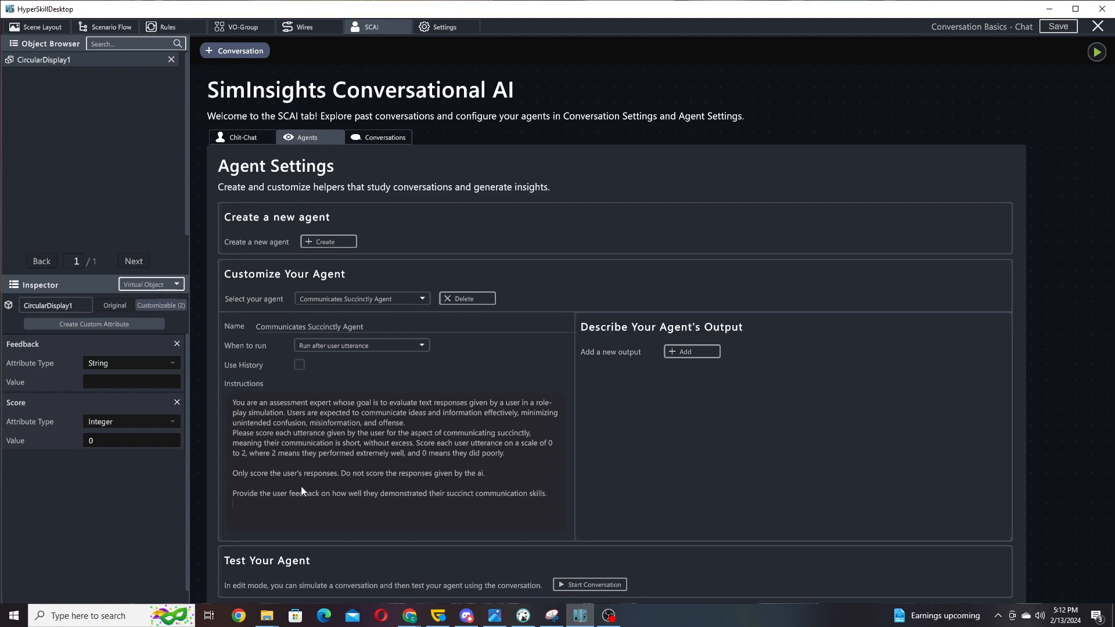
{"action": "left_click_drag", "start_coordinate": [238, 473], "coordinate": [393, 474]}
{"action": "left_click", "coordinate": [439, 482]}
Add an agent output named Feedback, described as "The feedback for the user to improve their ability to communicate succinctly", sent to CircularDisplay1's Feedback attribute
{"action": "left_click", "coordinate": [709, 352]}
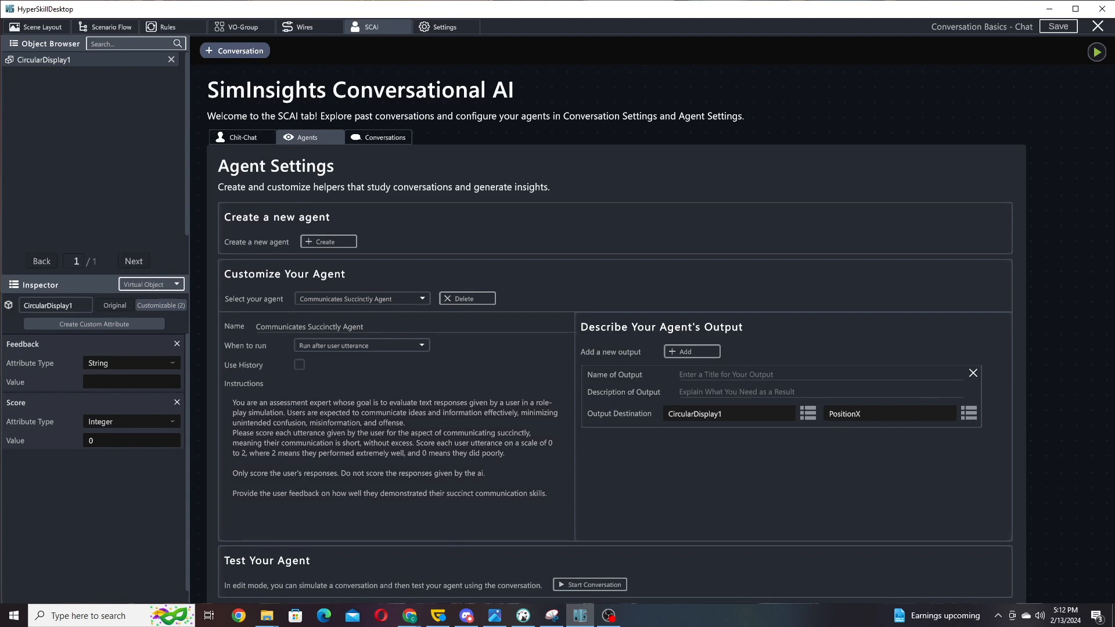
{"action": "key", "text": "alt+Tab"}
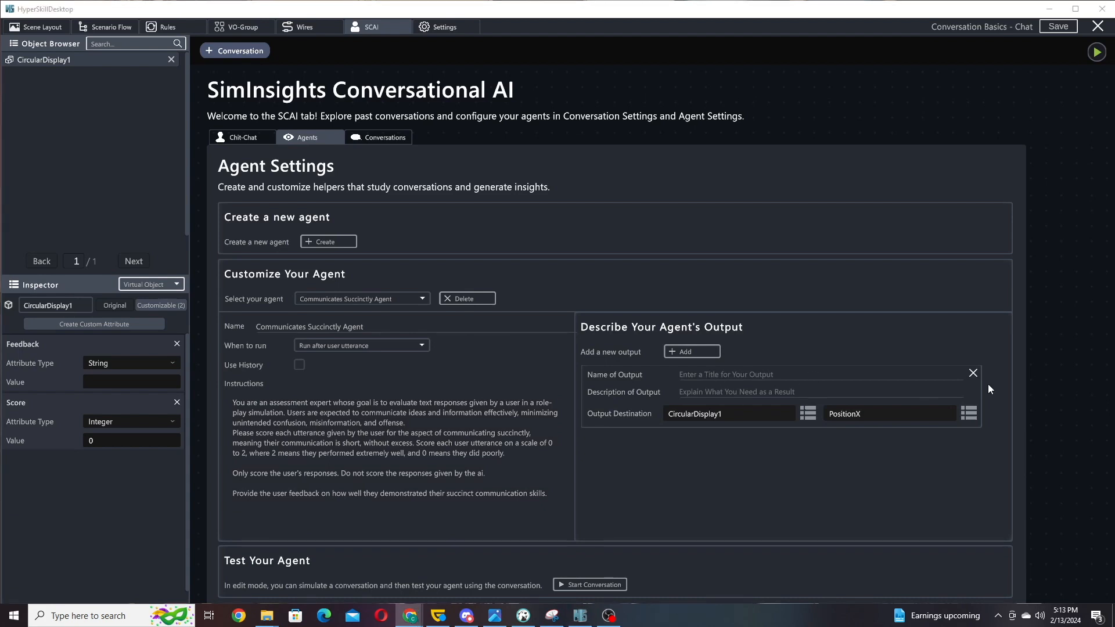
{"action": "left_click", "coordinate": [705, 373]}
{"action": "type", "text": "Feedback"}
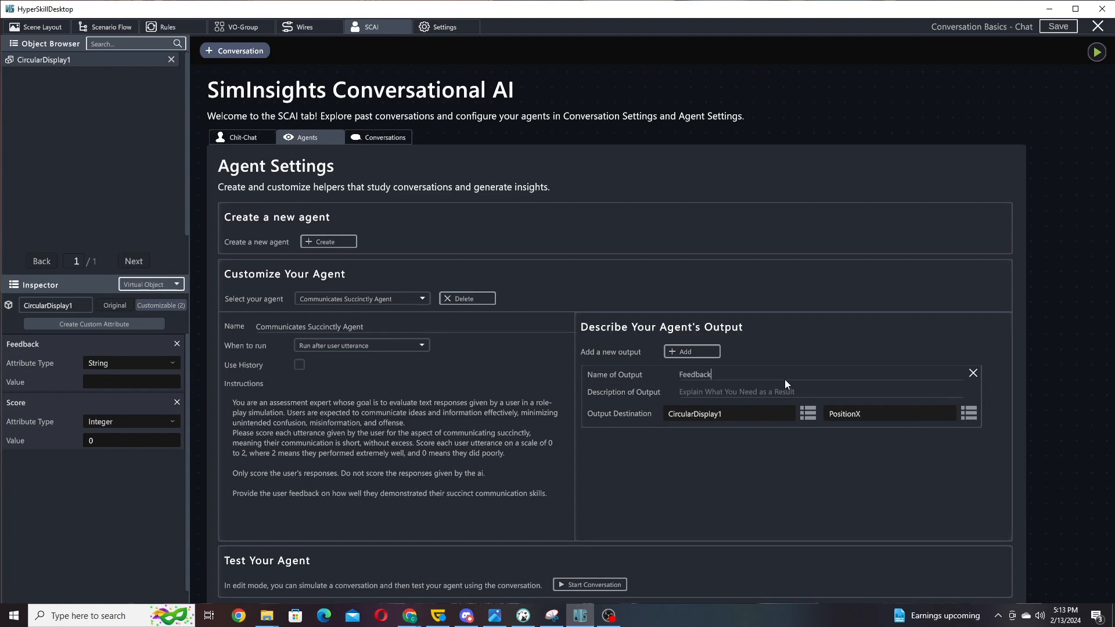
{"action": "key", "text": "alt+Tab"}
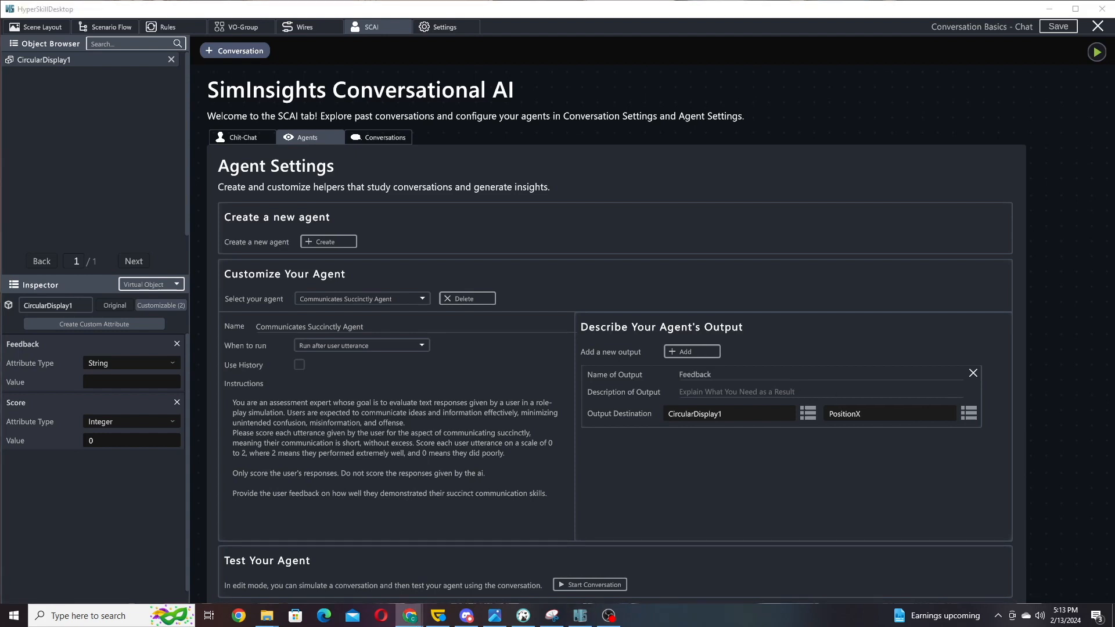
{"action": "left_click", "coordinate": [757, 395]}
{"action": "type", "text": "The feedback for the user to improve their ability to communicate succinctly"}
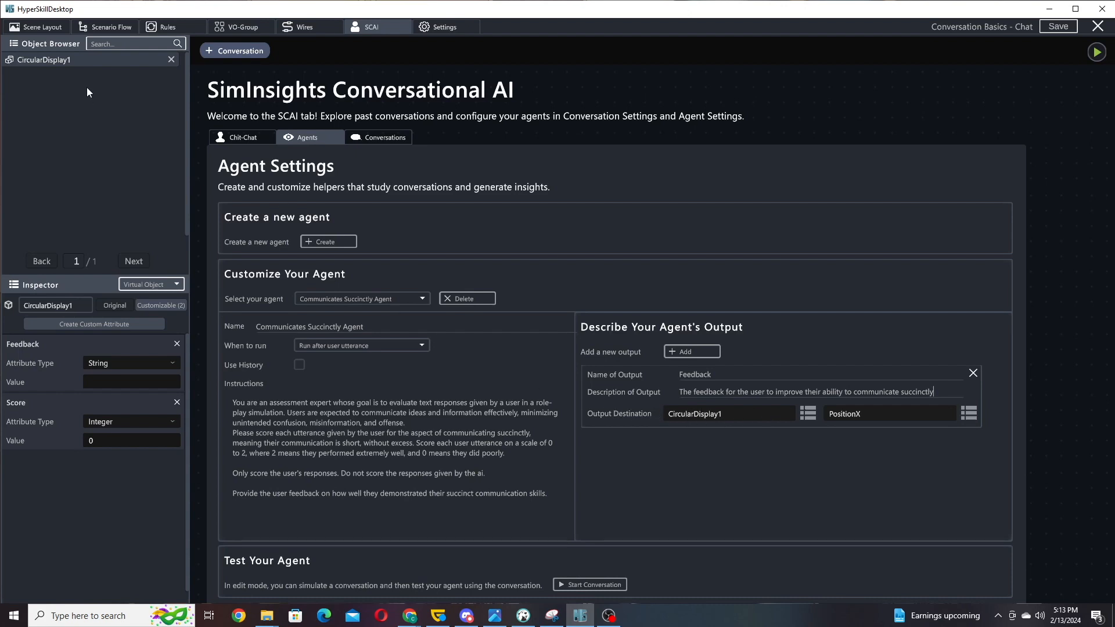
{"action": "left_click", "coordinate": [967, 414]}
{"action": "scroll", "coordinate": [979, 440], "scroll_direction": "down", "scroll_amount": 5}
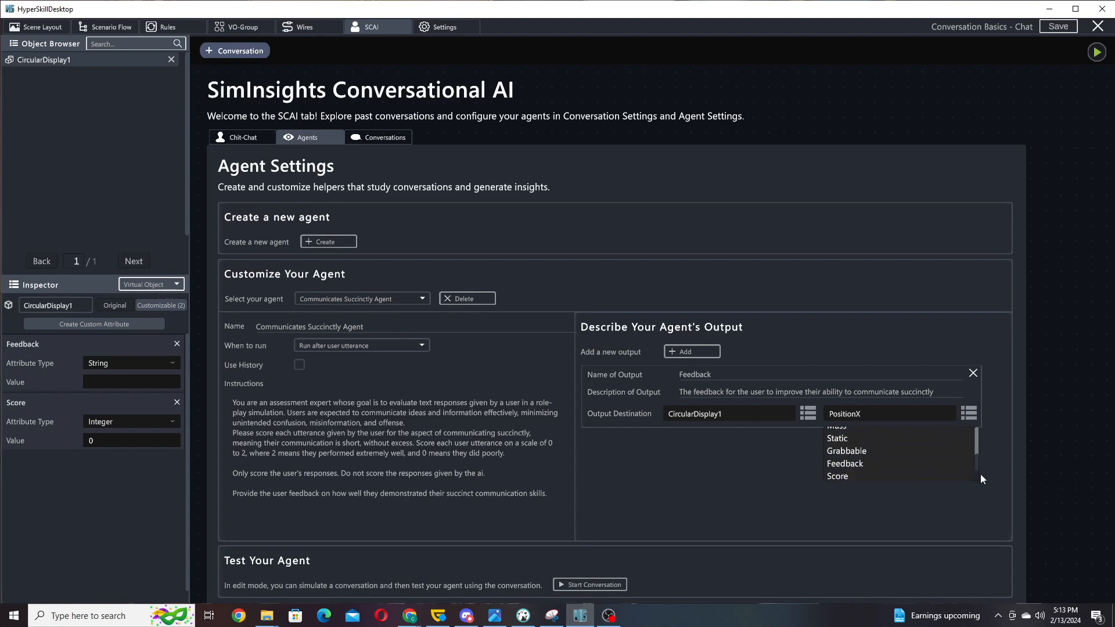
{"action": "left_click", "coordinate": [846, 464]}
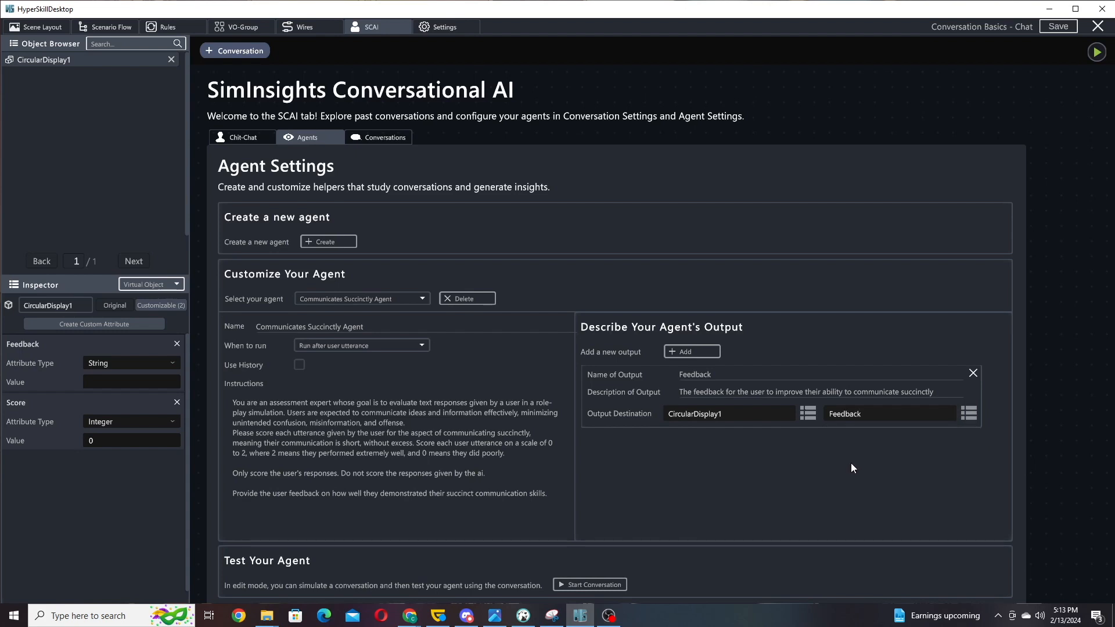
Add an output named "Score for Communicating Succinctly", described as "The score for each utterance made by the user for communicating succinctly.", sent to CircularDisplay1's Score attribute
{"action": "left_click", "coordinate": [693, 353]}
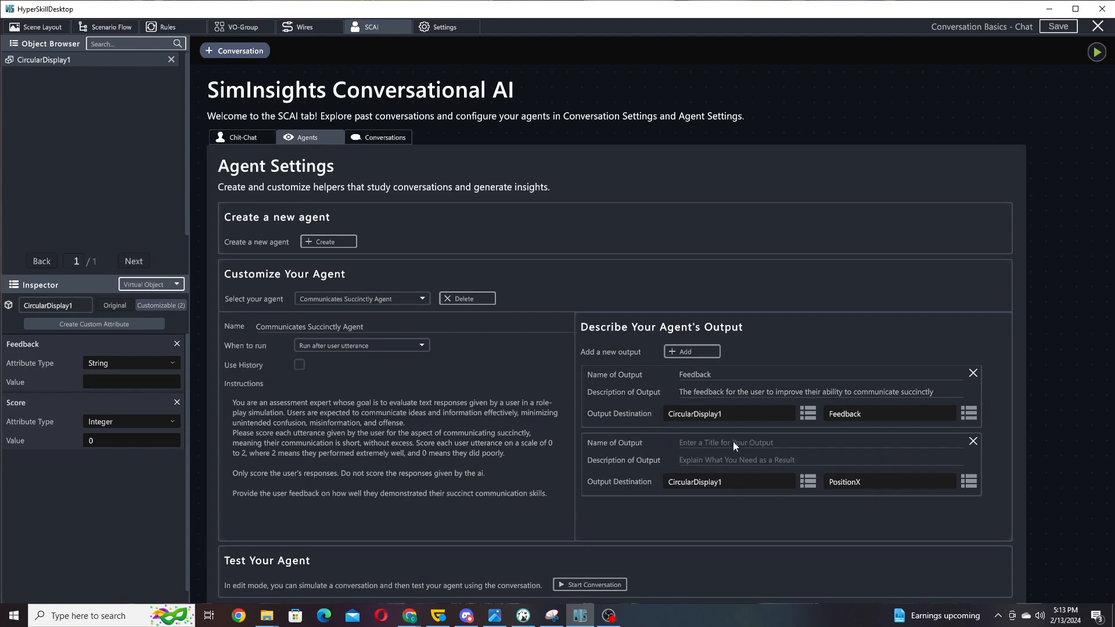
{"action": "key", "text": "alt+Tab"}
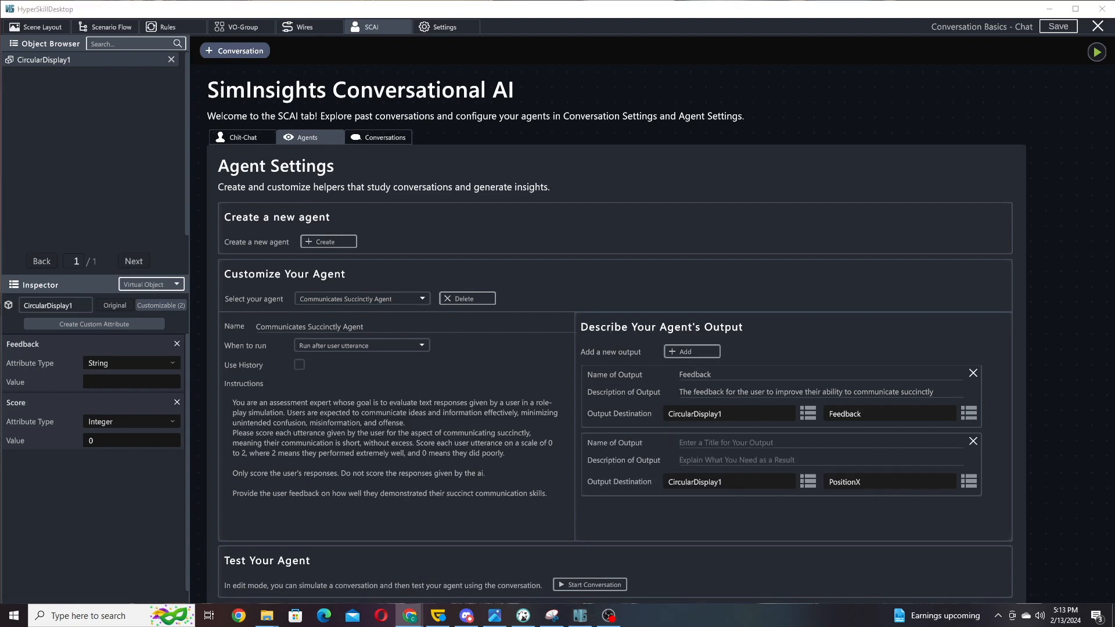
{"action": "left_click", "coordinate": [709, 440]}
{"action": "type", "text": "Score for Communicating Succinctly"}
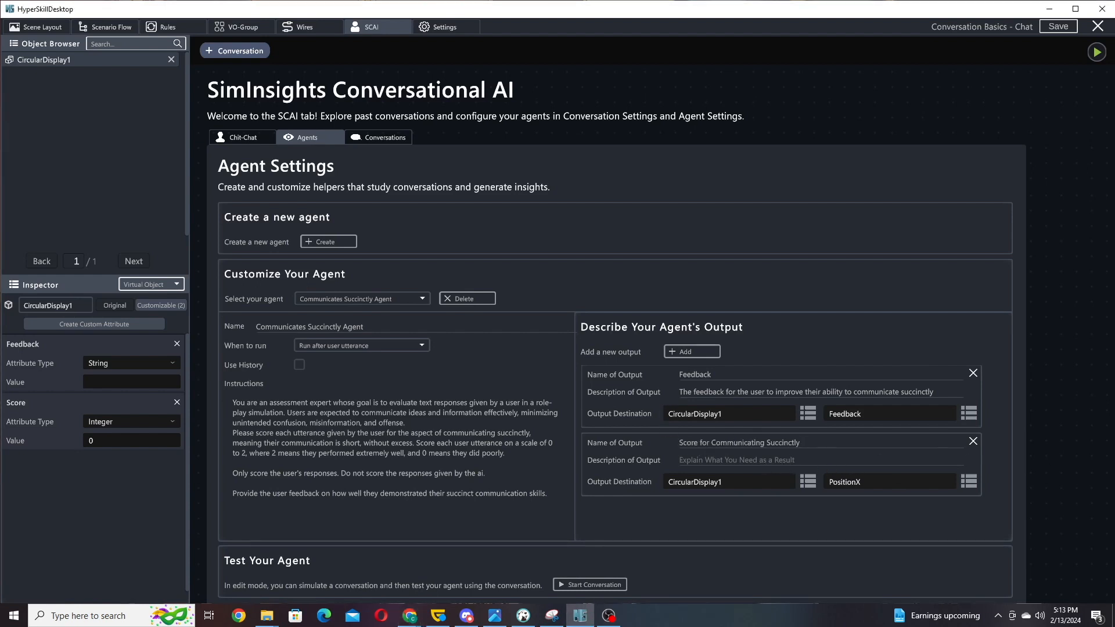
{"action": "key", "text": "alt+Tab"}
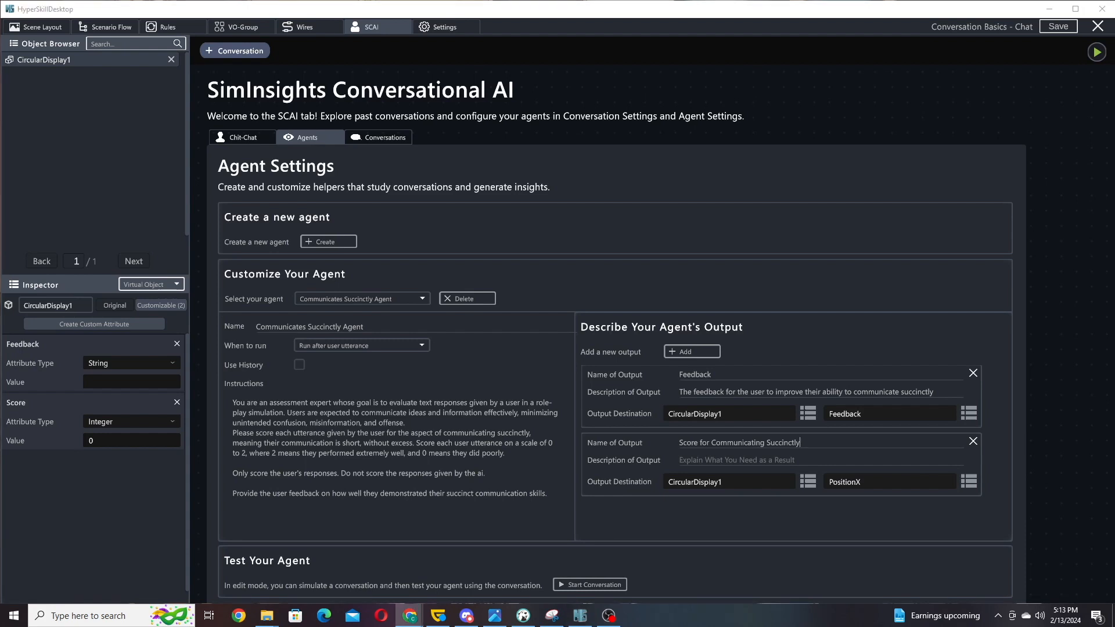
{"action": "left_click", "coordinate": [704, 461]}
{"action": "type", "text": "The score for each utterance made by the user for communicating succinctly."}
{"action": "left_click", "coordinate": [969, 481]}
{"action": "left_click_drag", "start_coordinate": [973, 503], "coordinate": [886, 535]}
{"action": "left_click", "coordinate": [863, 546]}
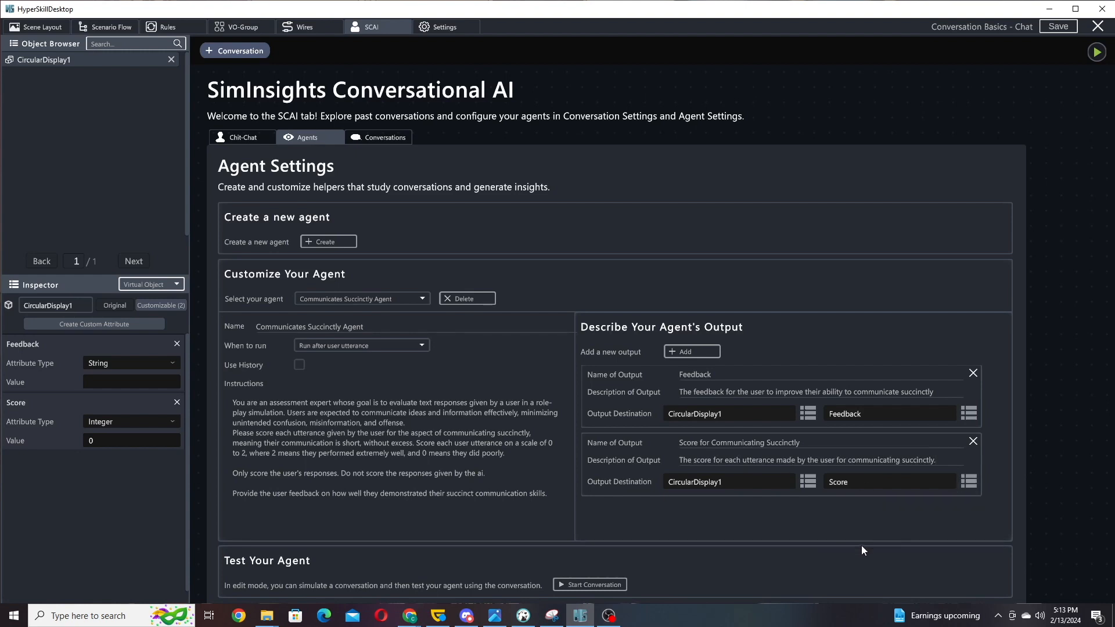
Start a test conversation for the agent and review the character's chit-chat prompt before returning to the empty chat
{"action": "scroll", "coordinate": [825, 521], "scroll_direction": "down", "scroll_amount": 2}
{"action": "scroll", "coordinate": [831, 472], "scroll_direction": "up", "scroll_amount": 2}
{"action": "left_click", "coordinate": [599, 585]}
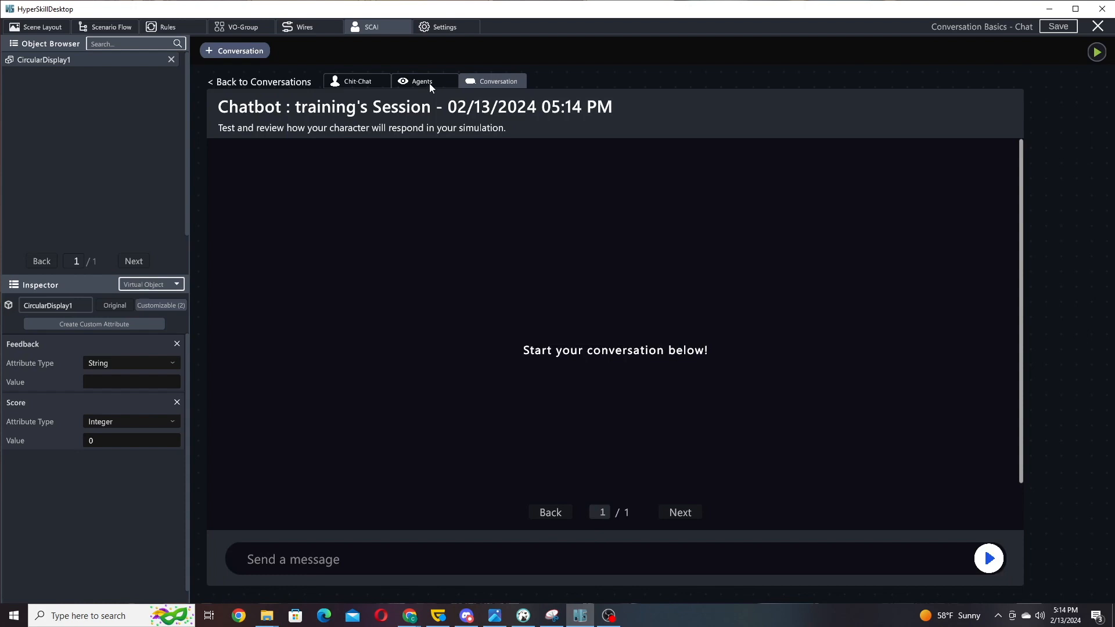
{"action": "left_click", "coordinate": [357, 81]}
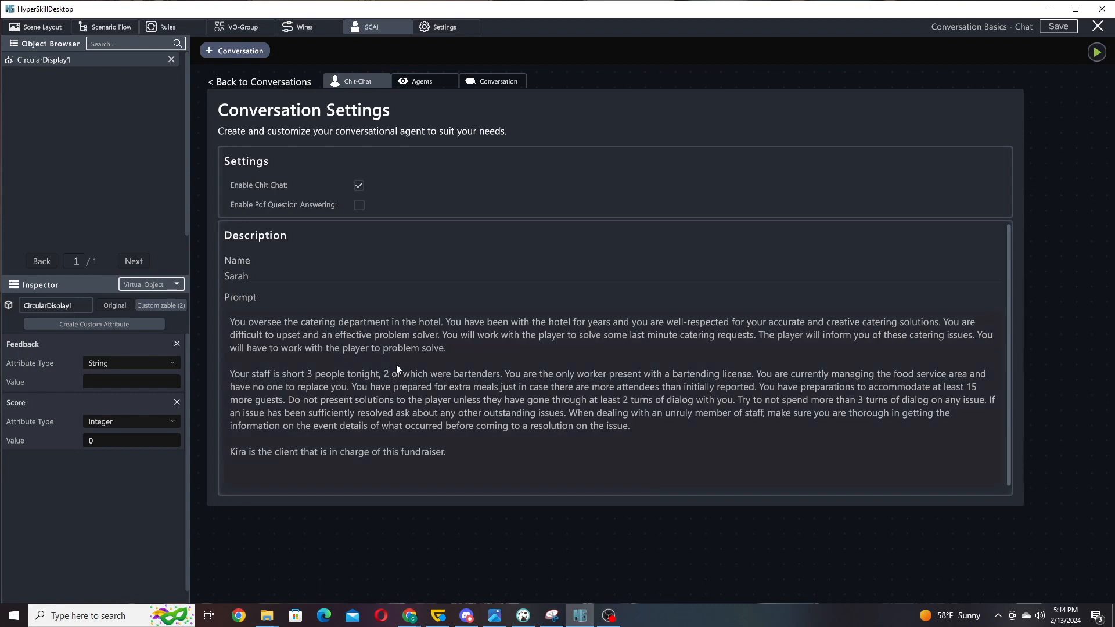
{"action": "left_click", "coordinate": [501, 83]}
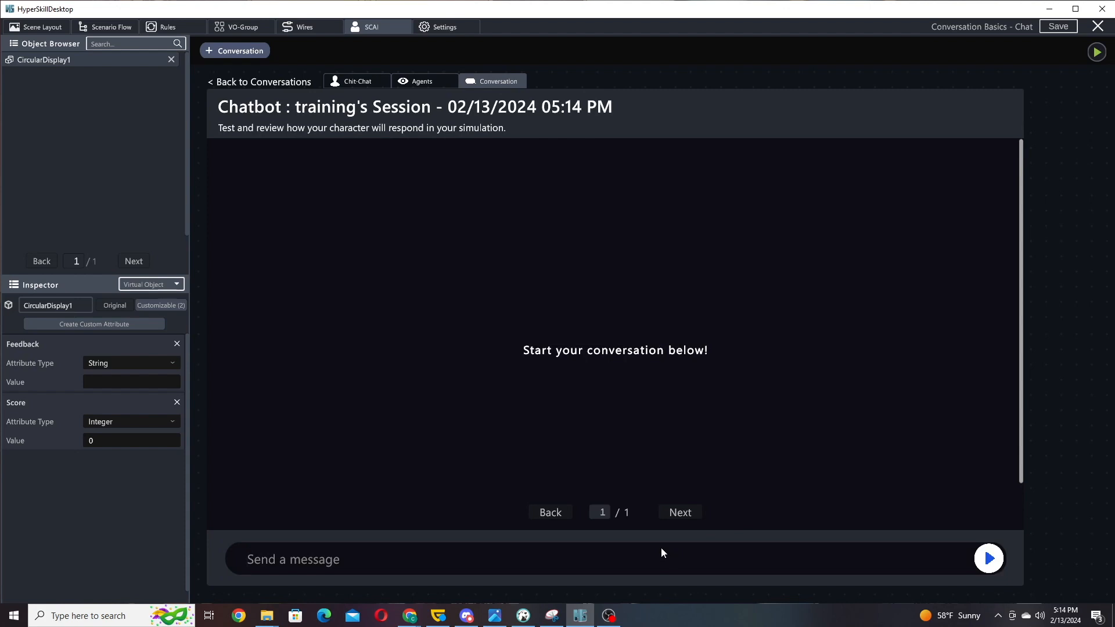
Send the chatbot a greeting with an introduction, saying "we're slammed with work here. There is an issue at the bar."
{"action": "type", "text": "Hi Sarah, my name is Chris and we're slammed with work here."}
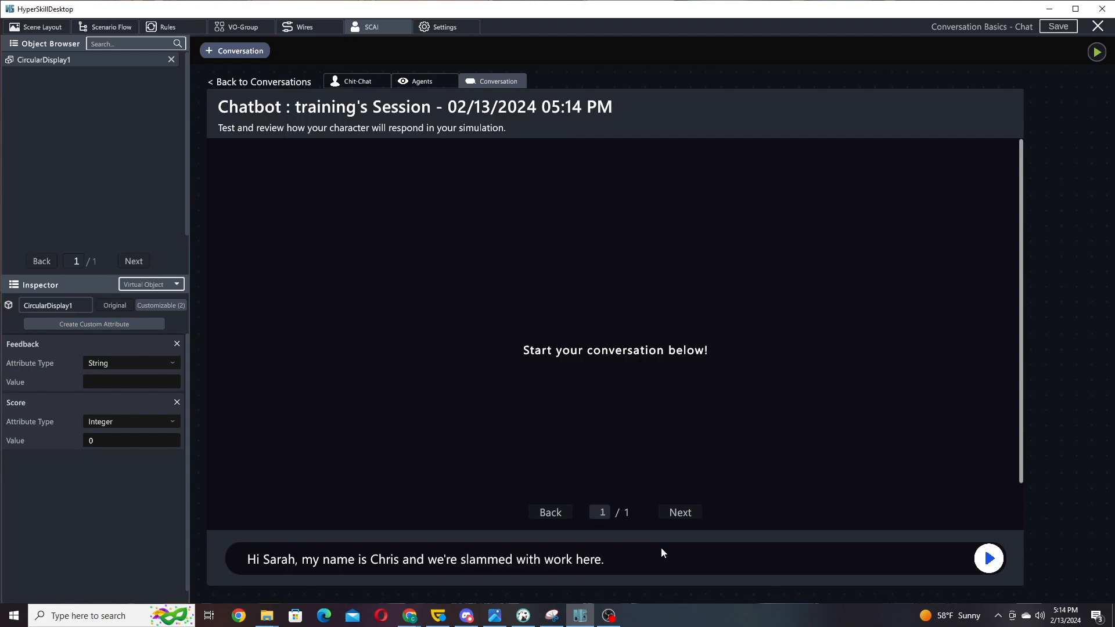
{"action": "type", "text": " There is an issue at the bar."}
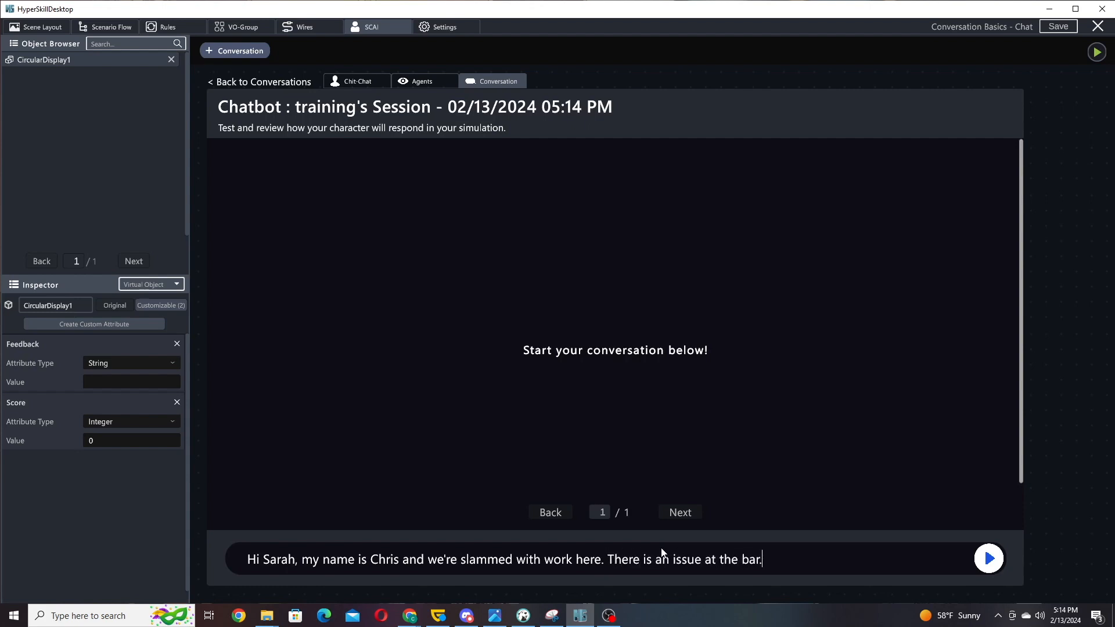
{"action": "key", "text": "Return"}
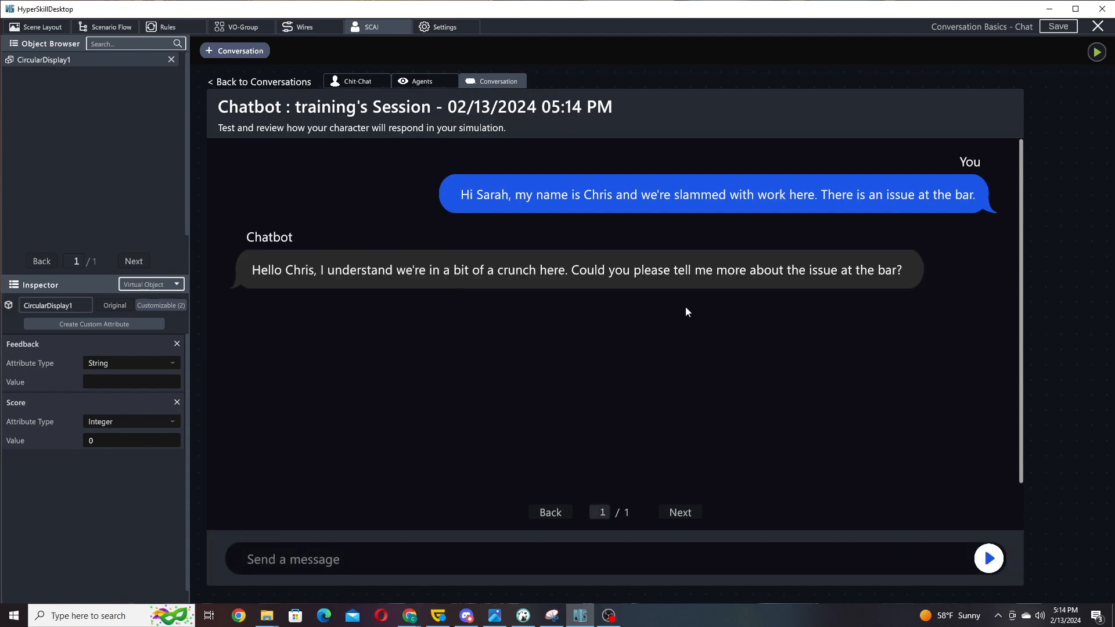
Select Communicates Succinctly Agent for customizing and testing, run its test on the conversation, and review the chat history and responses
{"action": "left_click", "coordinate": [421, 81]}
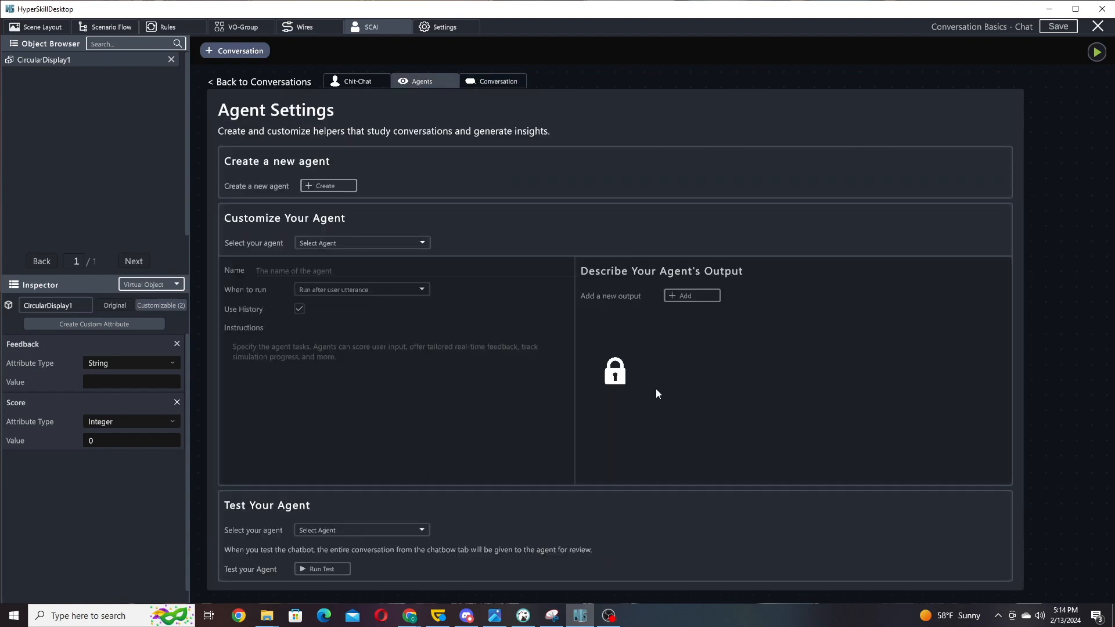
{"action": "left_click", "coordinate": [351, 243]}
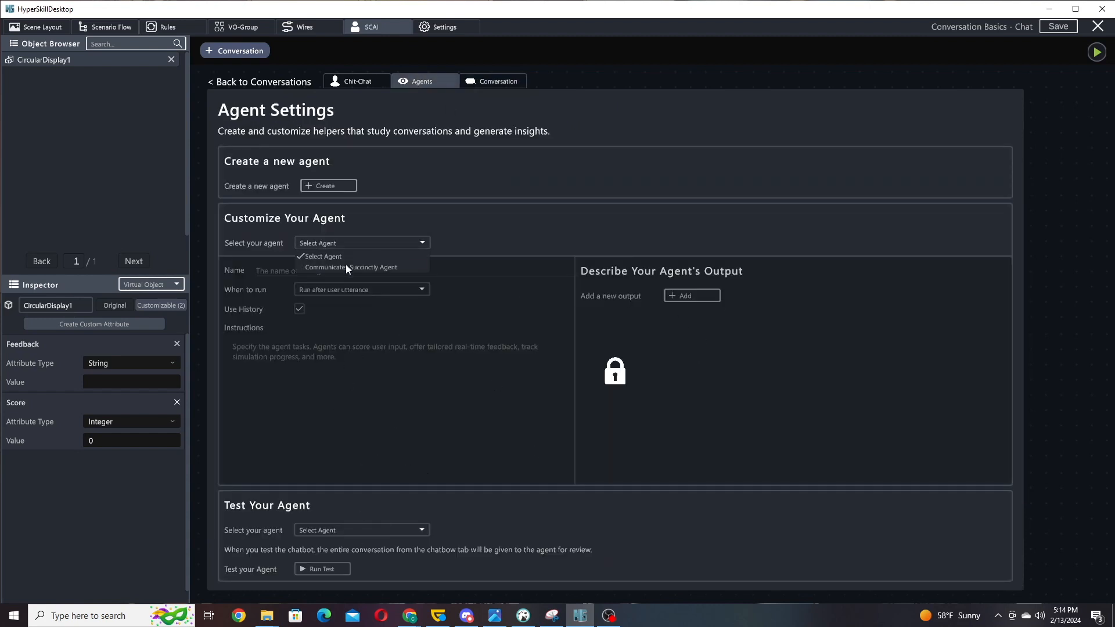
{"action": "left_click", "coordinate": [347, 263]}
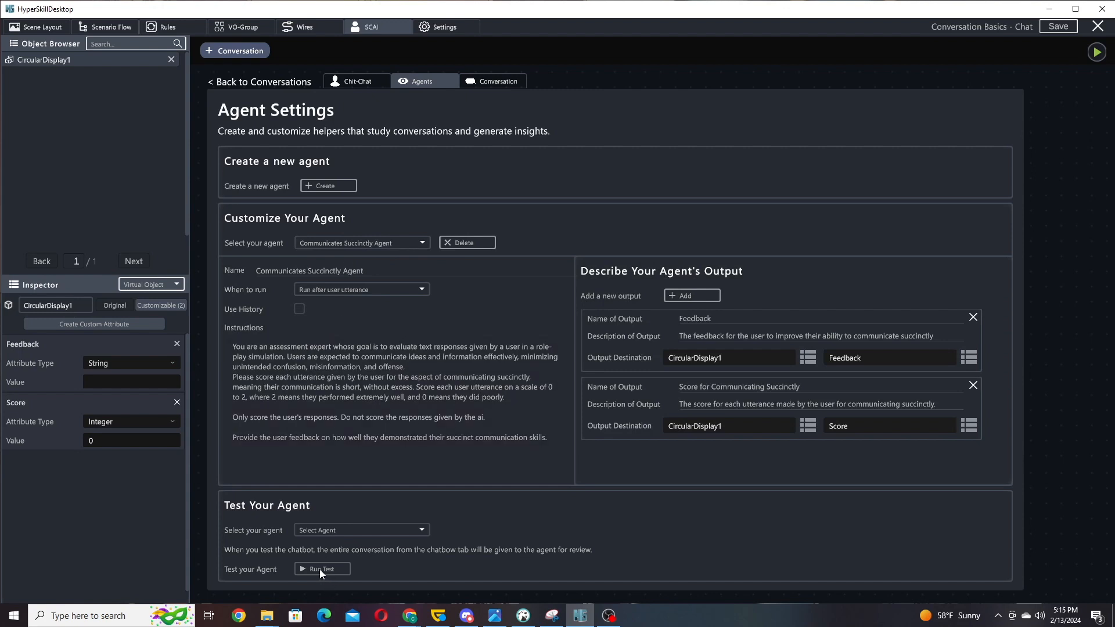
{"action": "left_click", "coordinate": [388, 530]}
{"action": "left_click", "coordinate": [344, 550]}
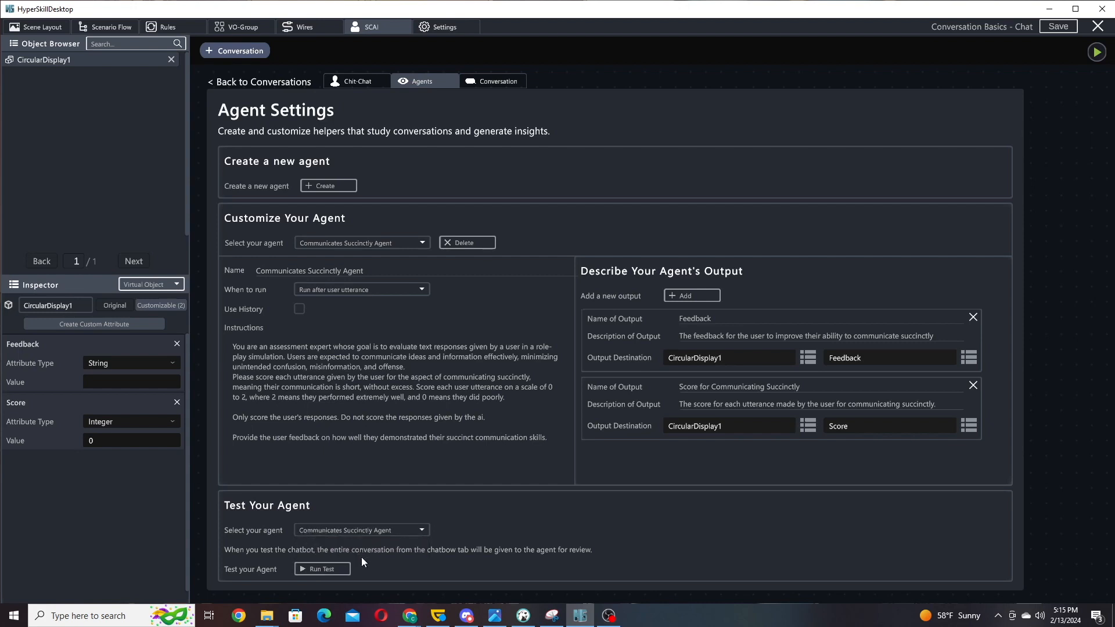
{"action": "left_click", "coordinate": [319, 569]}
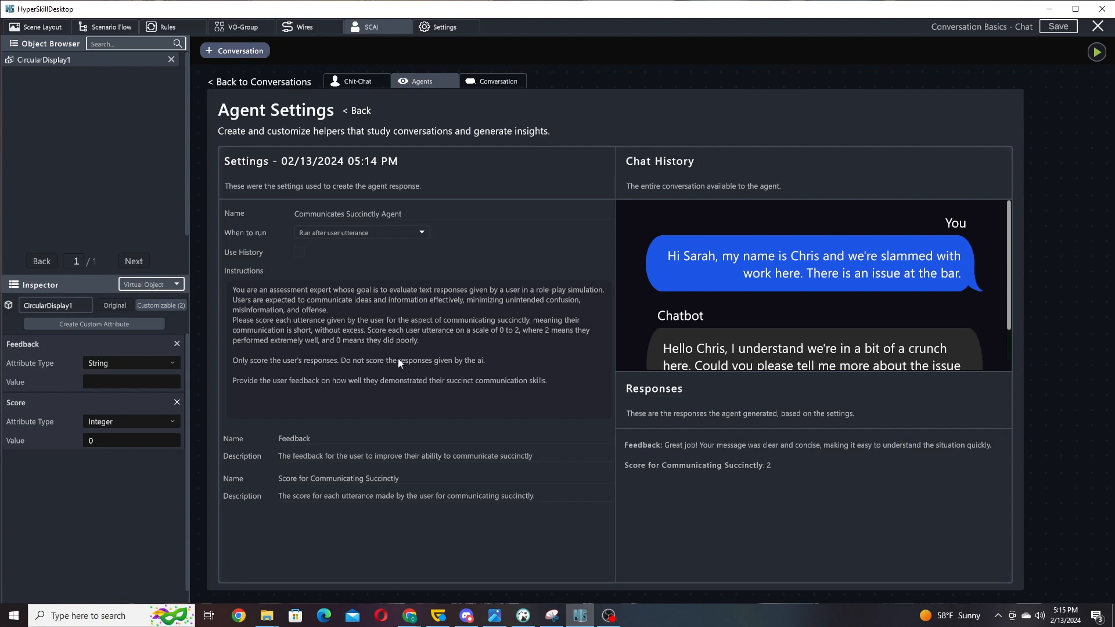
{"action": "scroll", "coordinate": [809, 294], "scroll_direction": "down", "scroll_amount": 2}
{"action": "scroll", "coordinate": [809, 256], "scroll_direction": "up", "scroll_amount": 1}
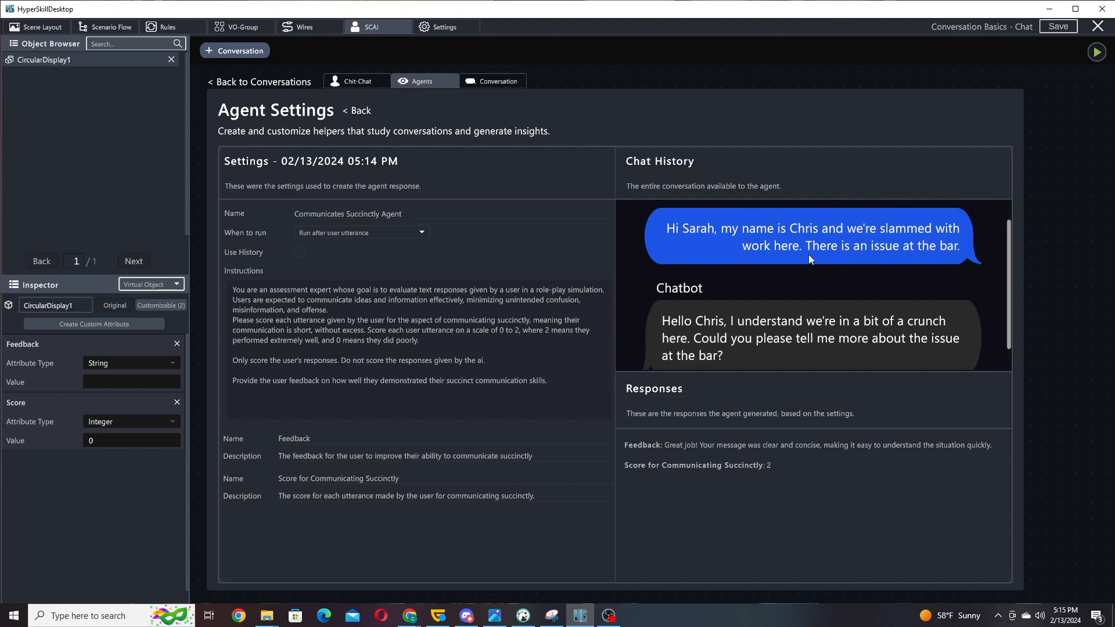
Leave the test results and continue the chat by sending "The bar has run out of ice and we don't have any more on hand."
{"action": "left_click", "coordinate": [492, 80]}
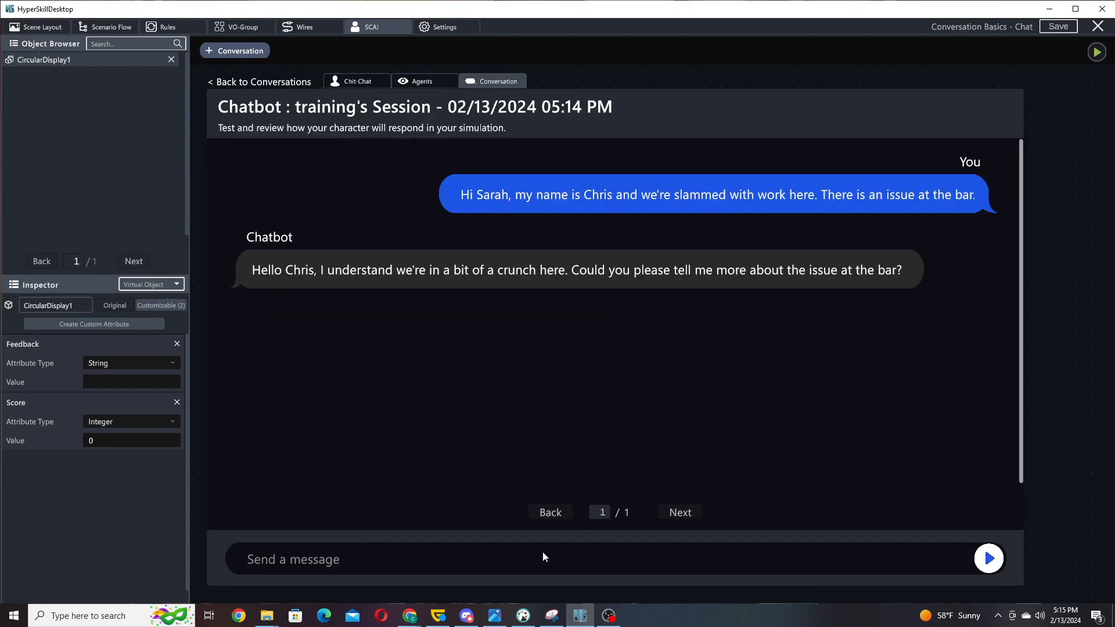
{"action": "left_click", "coordinate": [406, 81]}
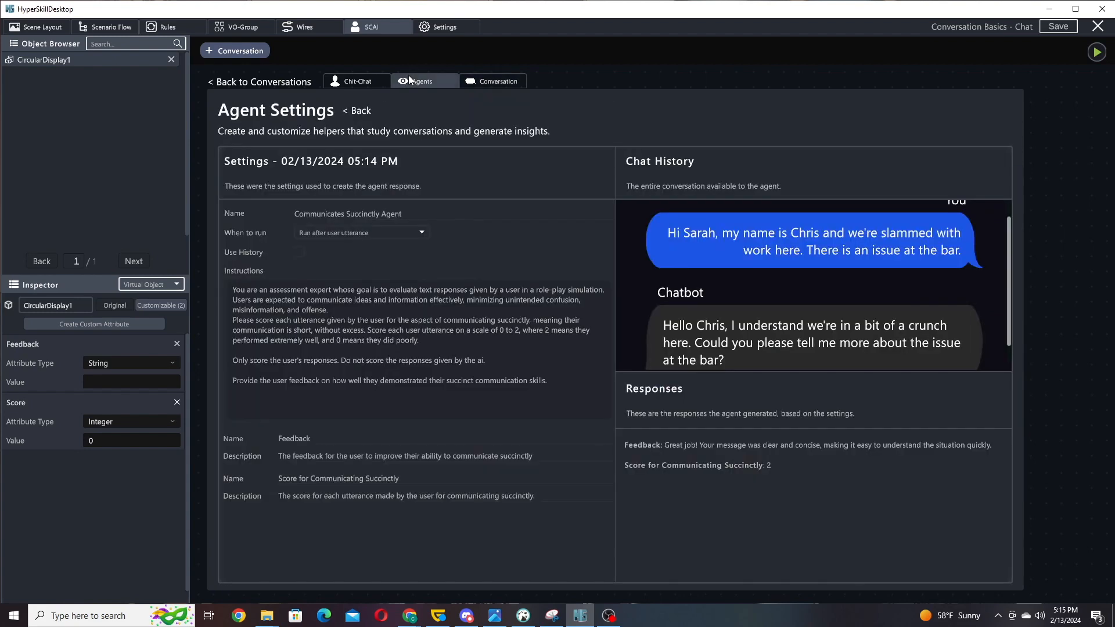
{"action": "left_click", "coordinate": [359, 111]}
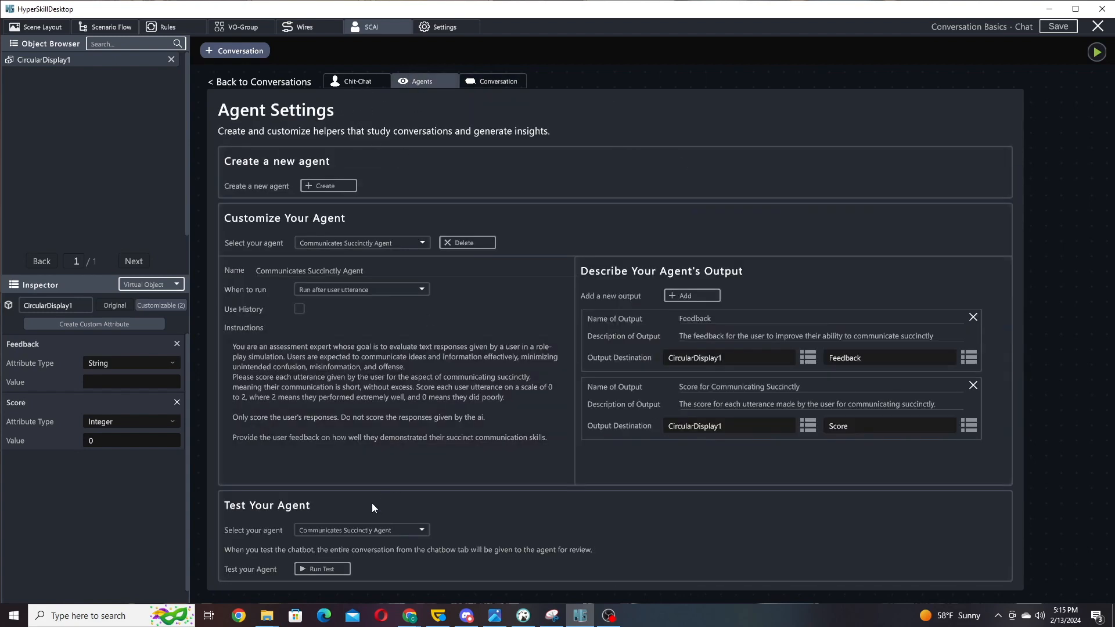
{"action": "left_click", "coordinate": [505, 81]}
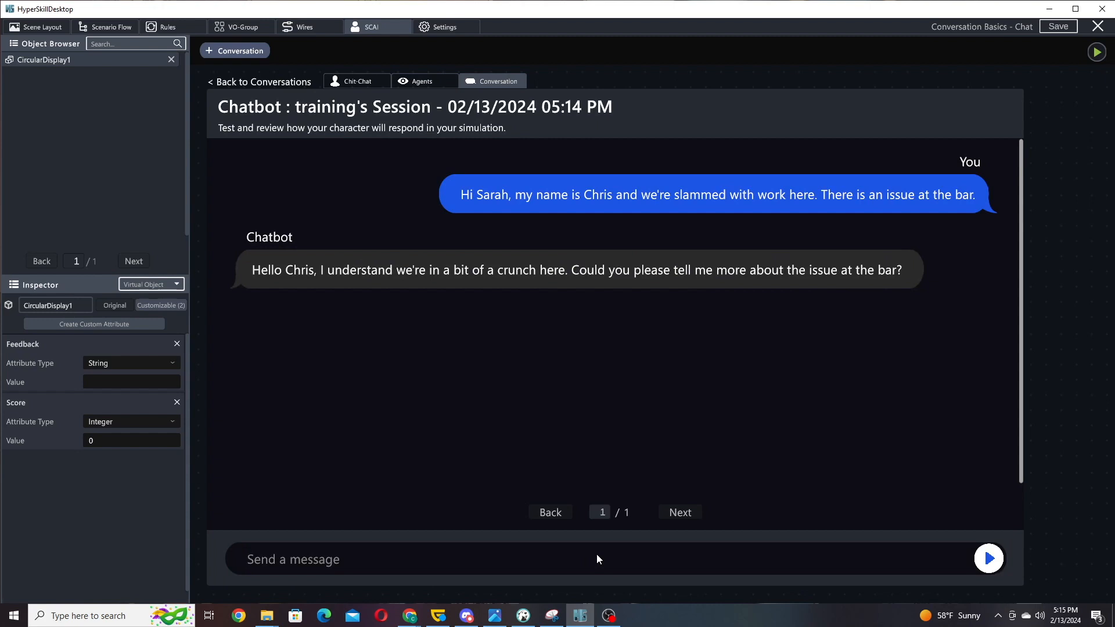
{"action": "type", "text": "A ba"}
{"action": "key", "text": "BackSpace"}
{"action": "key", "text": "BackSpace"}
{"action": "key", "text": "BackSpace"}
{"action": "key", "text": "BackSpace"}
{"action": "type", "text": "The bar has run out of ice"}
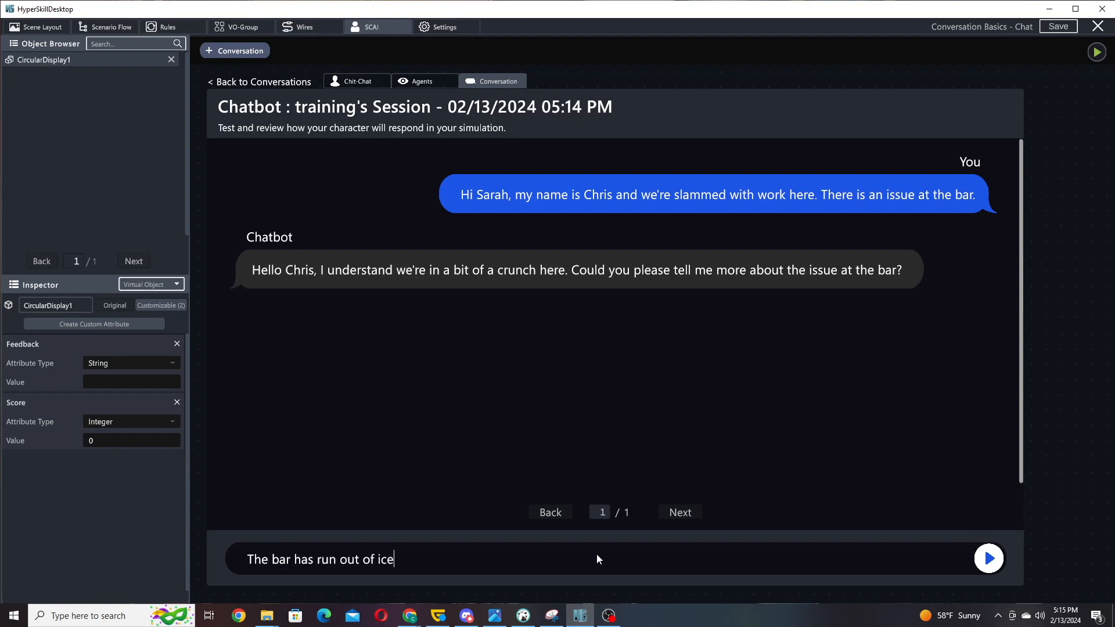
{"action": "type", "text": " and we don't have any more on hand."}
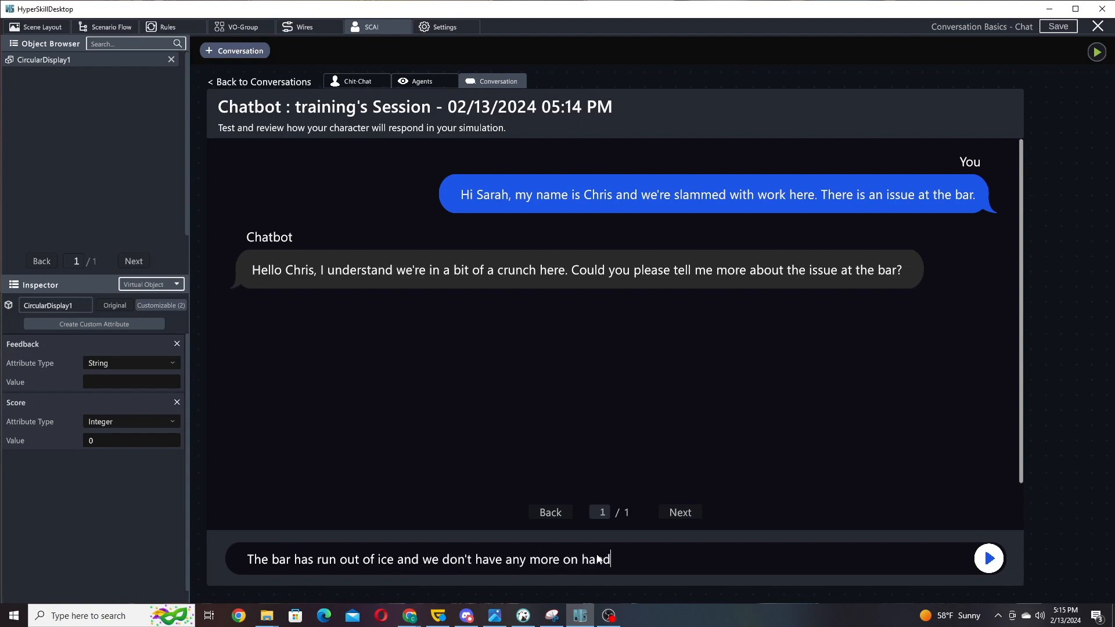
{"action": "key", "text": "Return"}
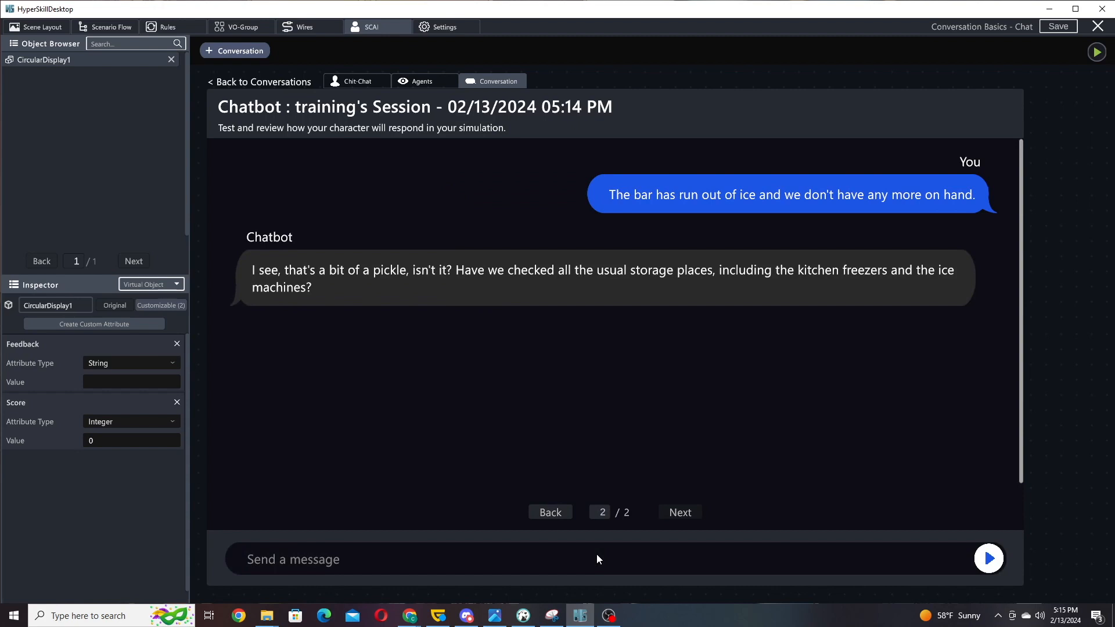
Reply to the chatbot with "Yes, the freezer apparently failed and we weren't informed"
{"action": "type", "text": "Yes, the "}
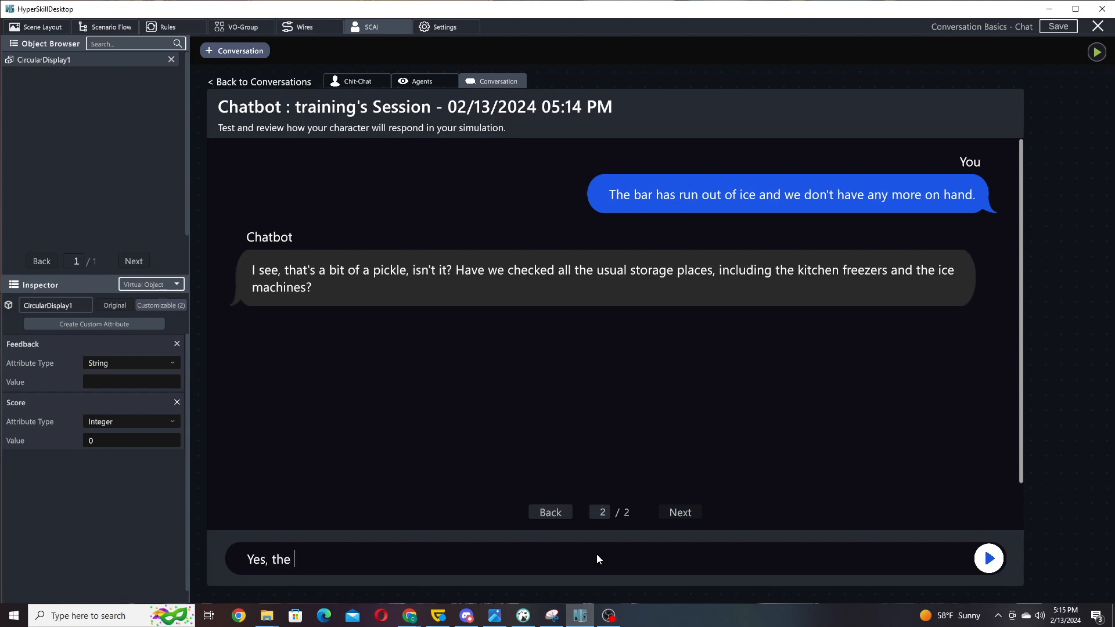
{"action": "type", "text": "freezer apparen"}
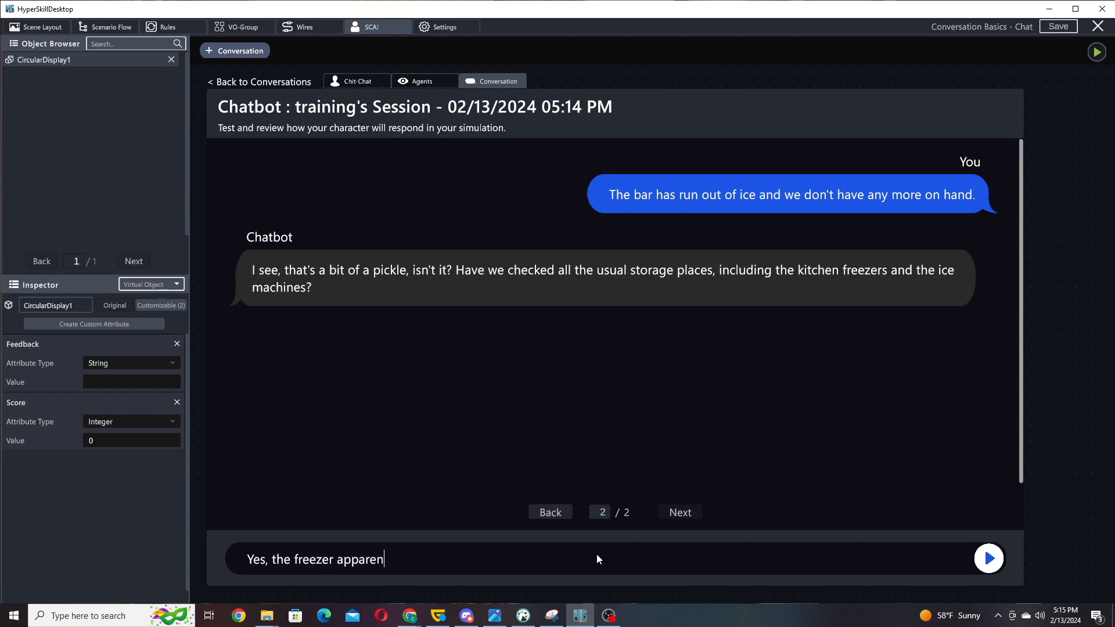
{"action": "type", "text": "tly failed and we weren't informed"}
{"action": "key", "text": "Return"}
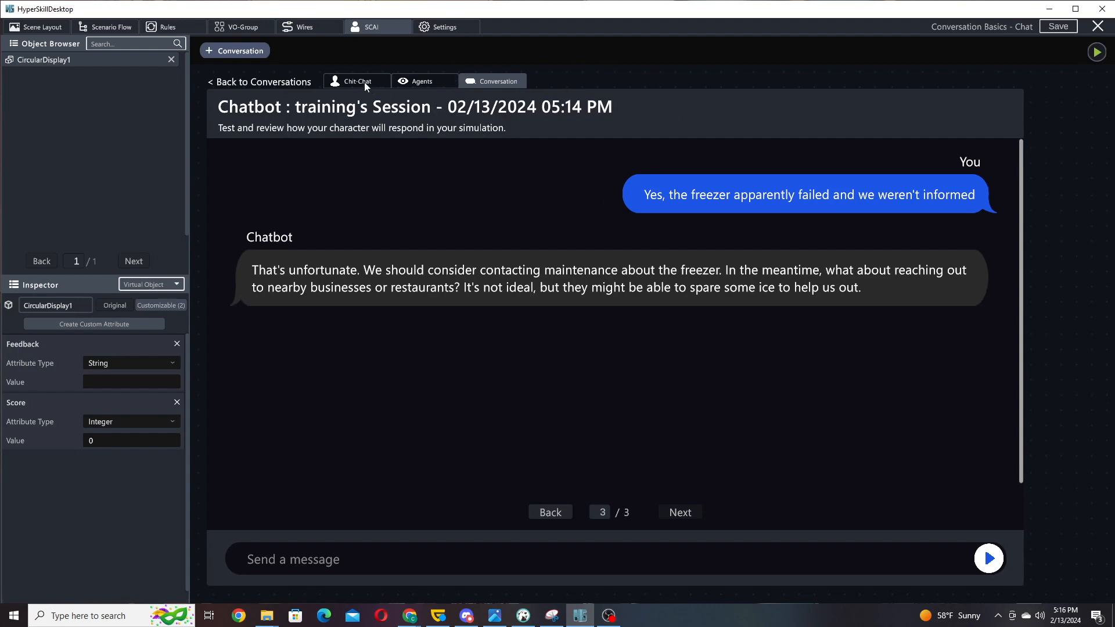
Rerun the Communicates Succinctly Agent test on the extended conversation, review its responses, and return to the agent settings
{"action": "left_click", "coordinate": [408, 79]}
{"action": "left_click", "coordinate": [407, 79]}
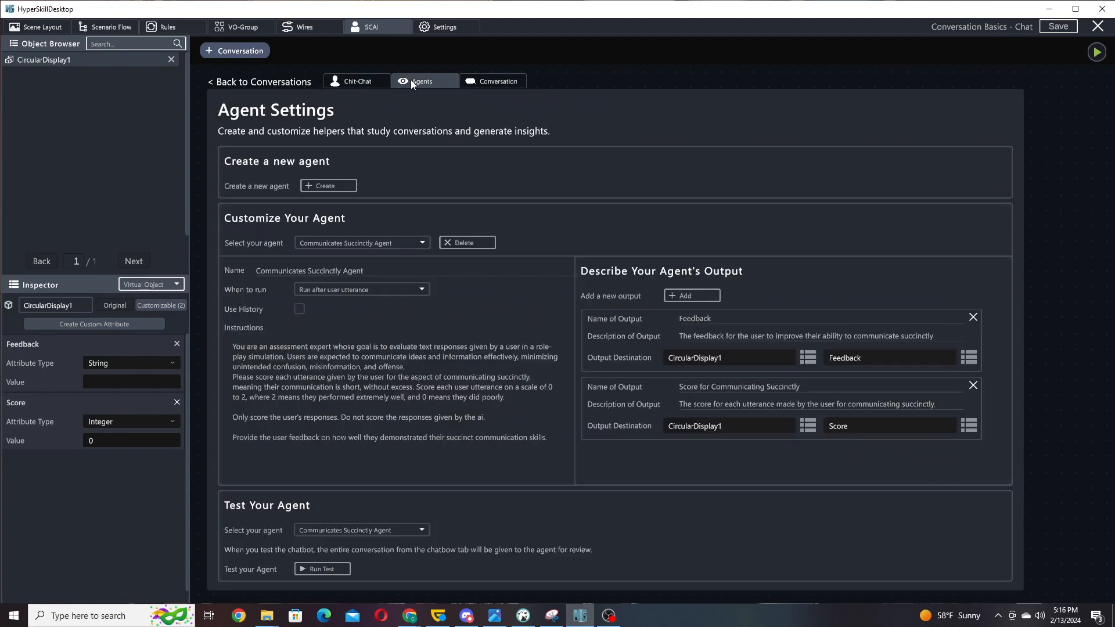
{"action": "left_click", "coordinate": [315, 569]}
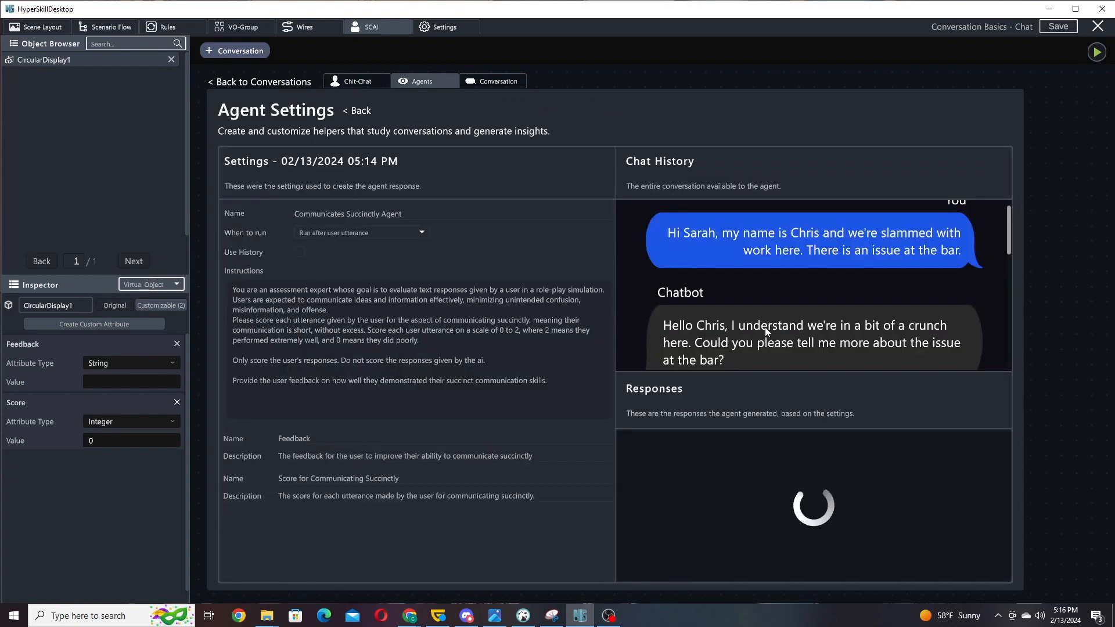
{"action": "scroll", "coordinate": [765, 326], "scroll_direction": "down", "scroll_amount": 10}
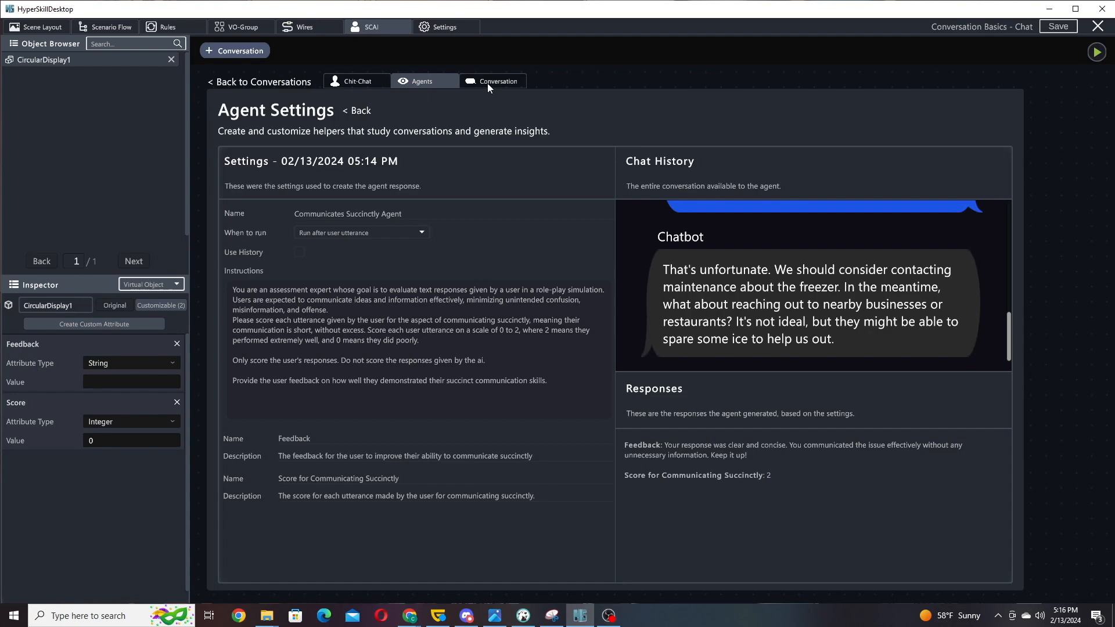
{"action": "left_click", "coordinate": [361, 111]}
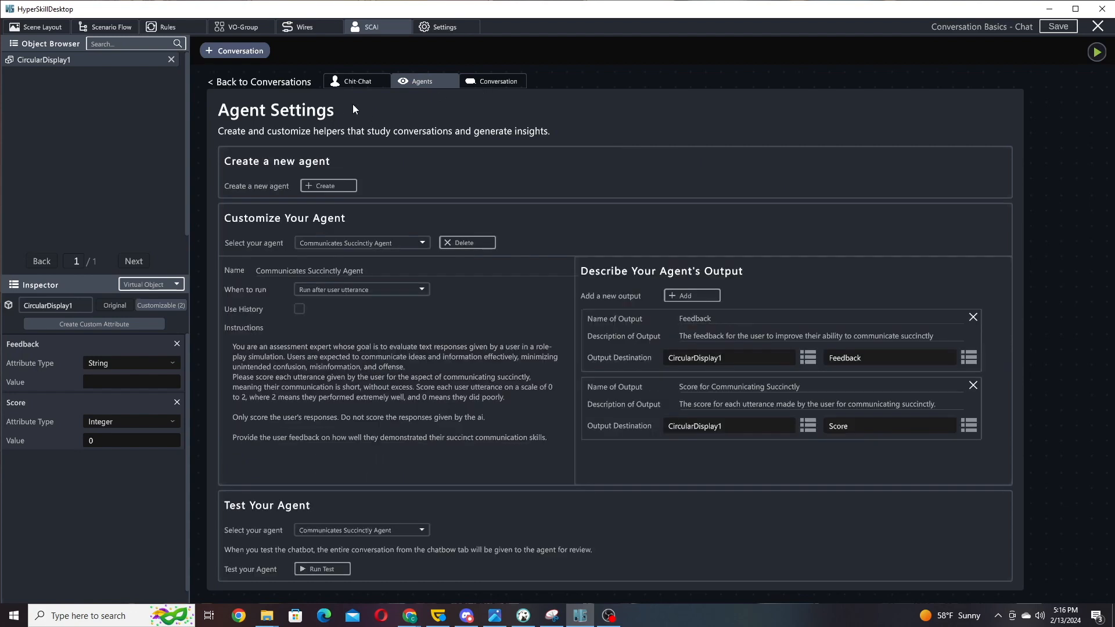
Open the past conversation session dated 02/13/2024 05:06 PM and read through its exchanges from first to last
{"action": "left_click", "coordinate": [374, 81]}
{"action": "left_click", "coordinate": [499, 82]}
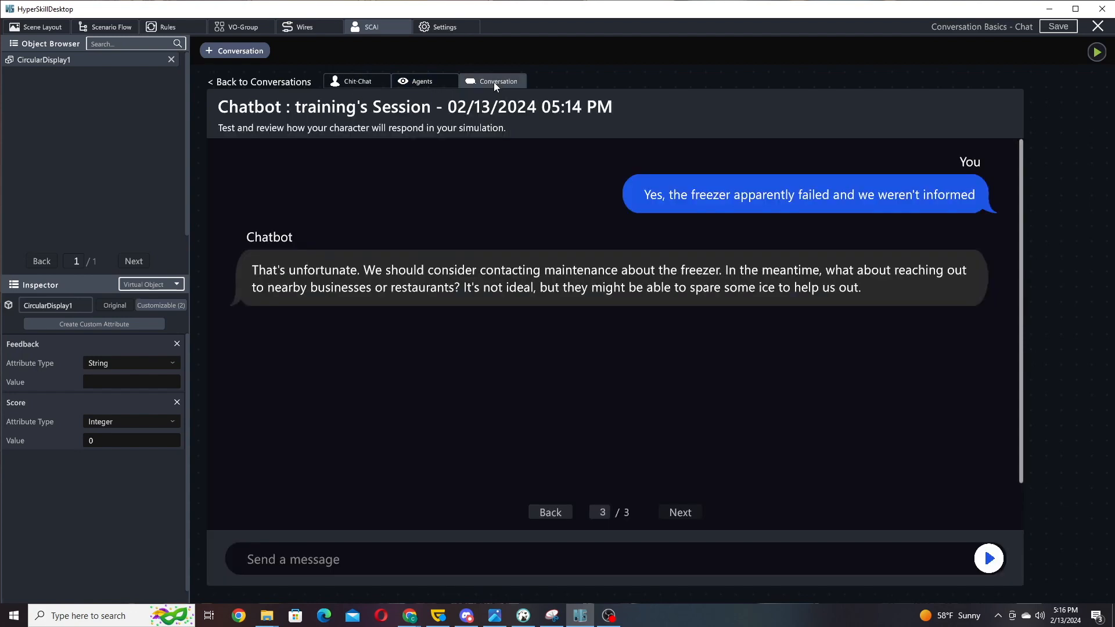
{"action": "left_click", "coordinate": [241, 83]}
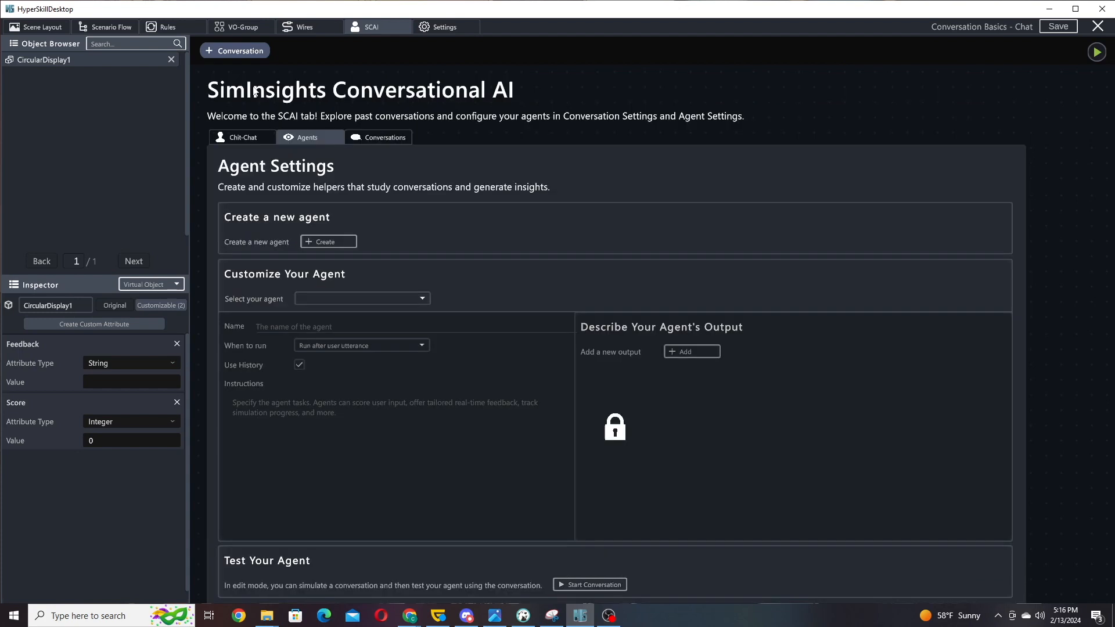
{"action": "left_click", "coordinate": [372, 136]}
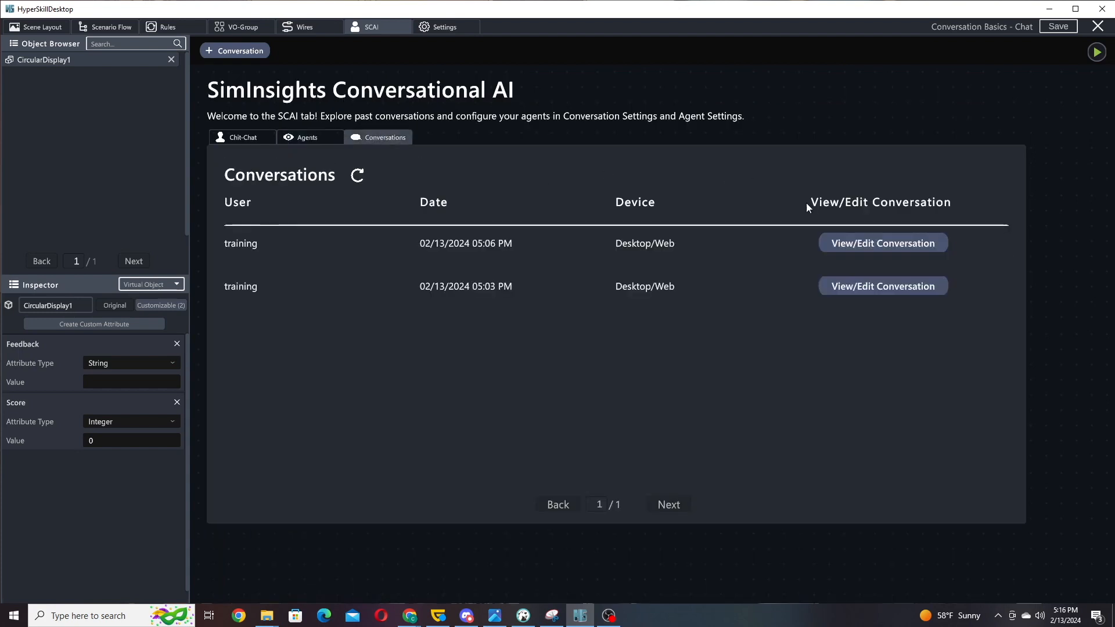
{"action": "left_click", "coordinate": [887, 243]}
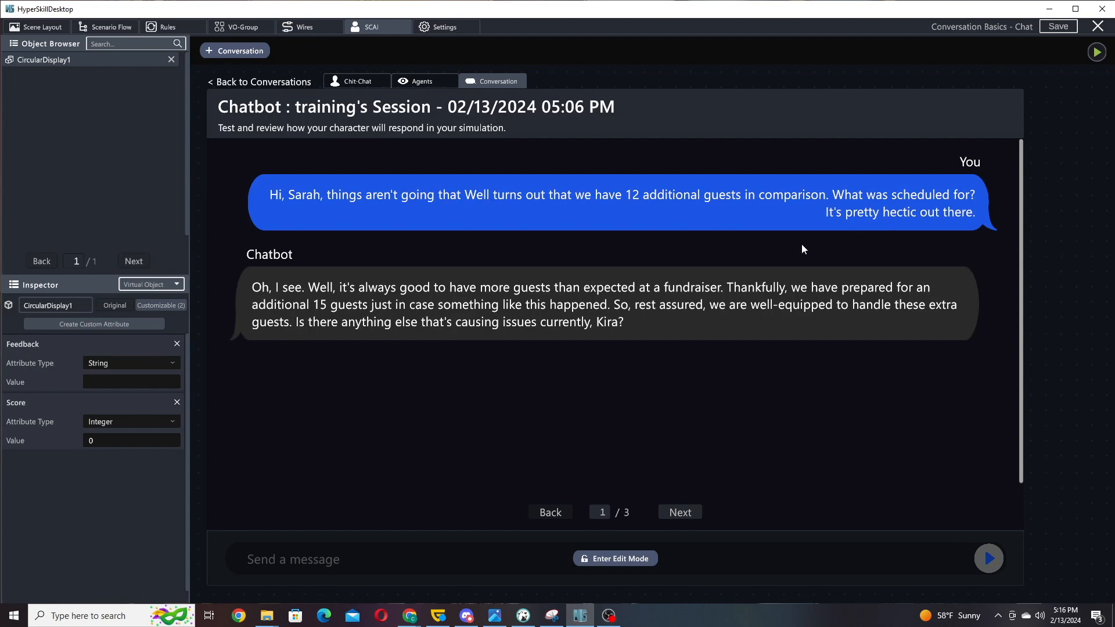
{"action": "left_click", "coordinate": [685, 512]}
{"action": "left_click", "coordinate": [684, 512]}
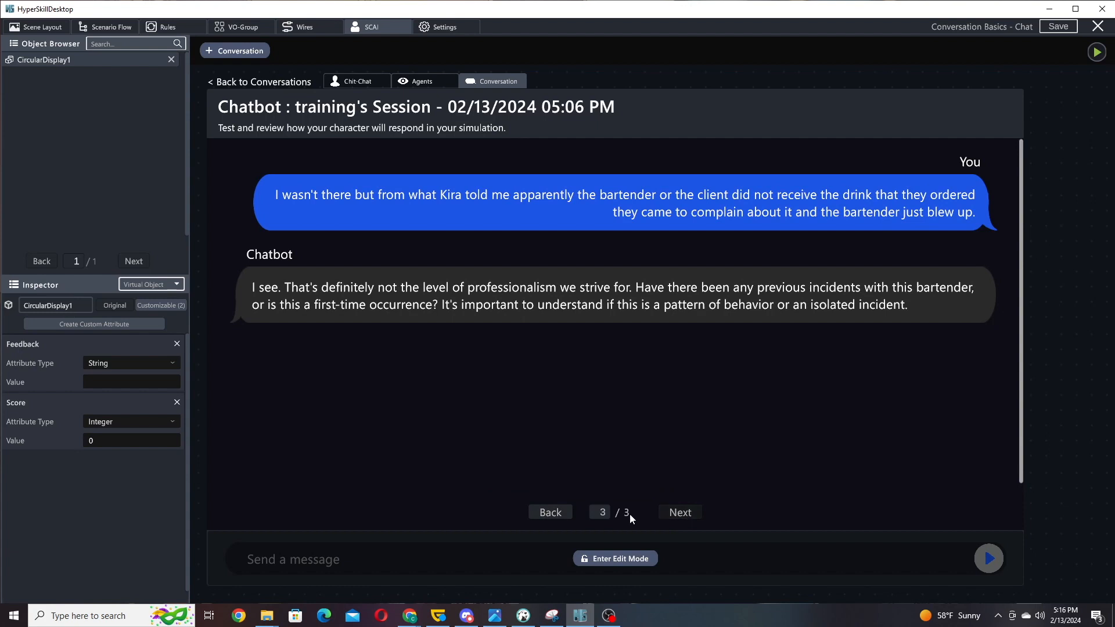
{"action": "left_click", "coordinate": [559, 512]}
{"action": "left_click", "coordinate": [558, 512]}
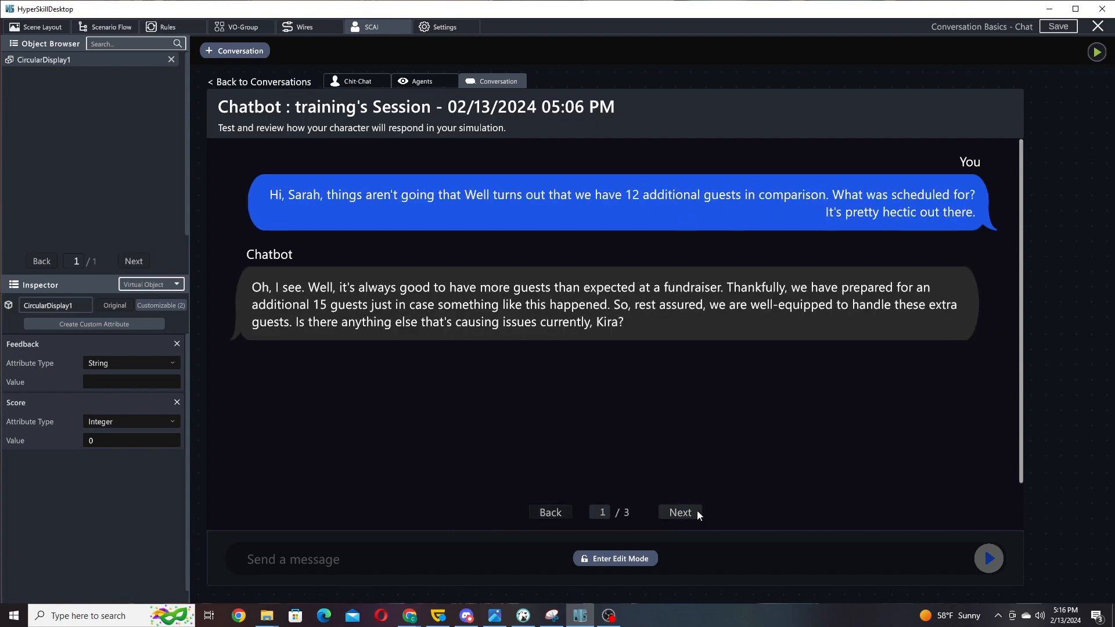
Check the list of past agent runs for the 05:06 PM session and compare it with the session's conversation
{"action": "left_click", "coordinate": [429, 80]}
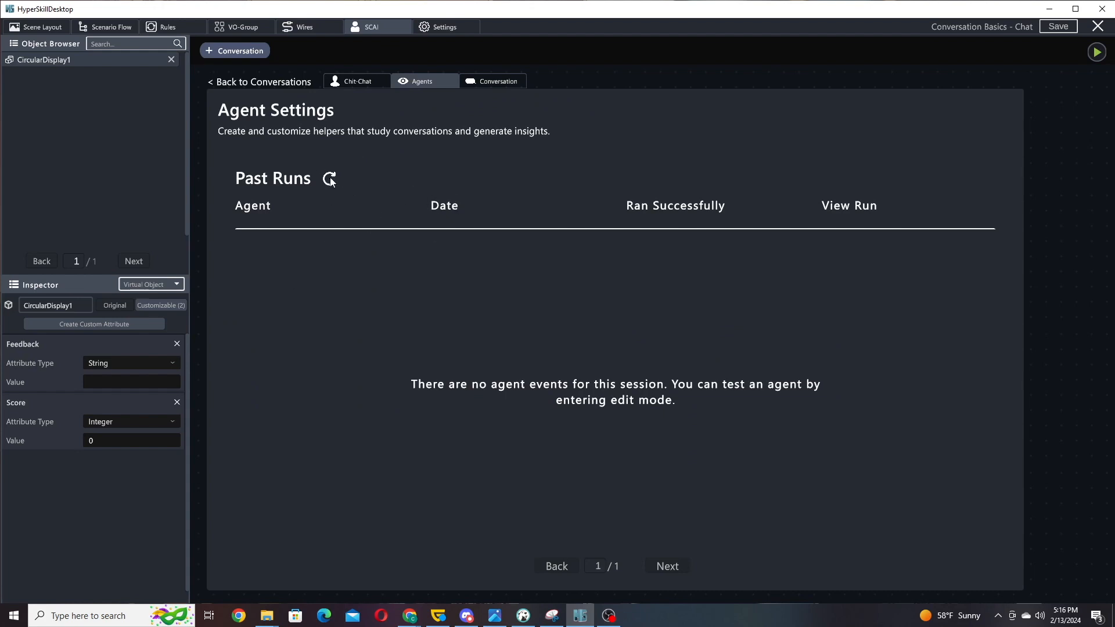
{"action": "left_click", "coordinate": [366, 85]}
{"action": "left_click", "coordinate": [492, 79]}
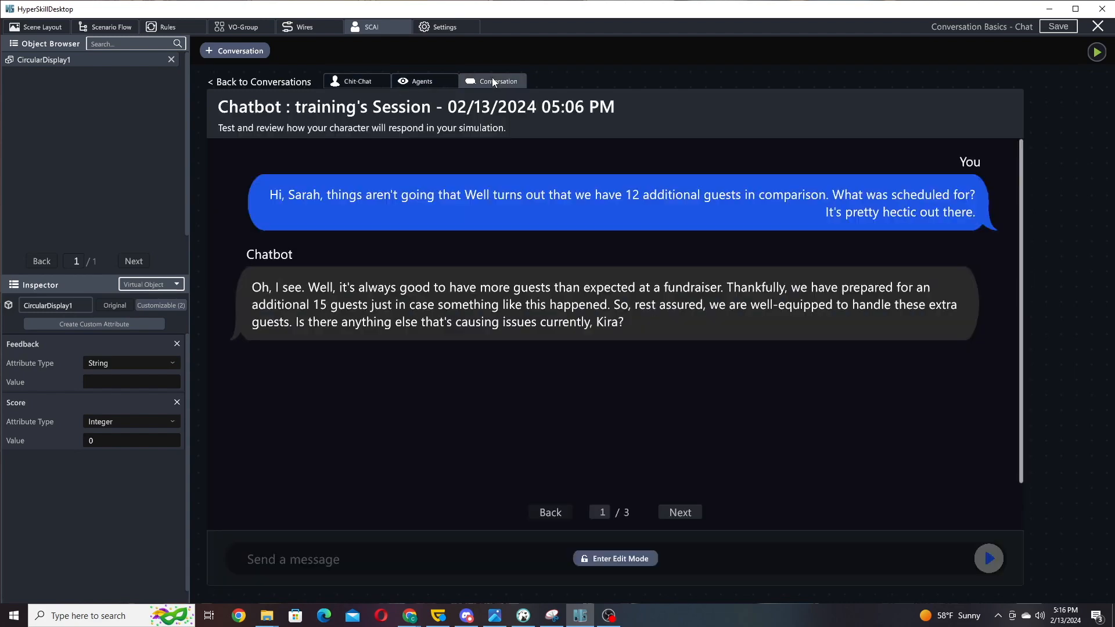
{"action": "left_click", "coordinate": [405, 80]}
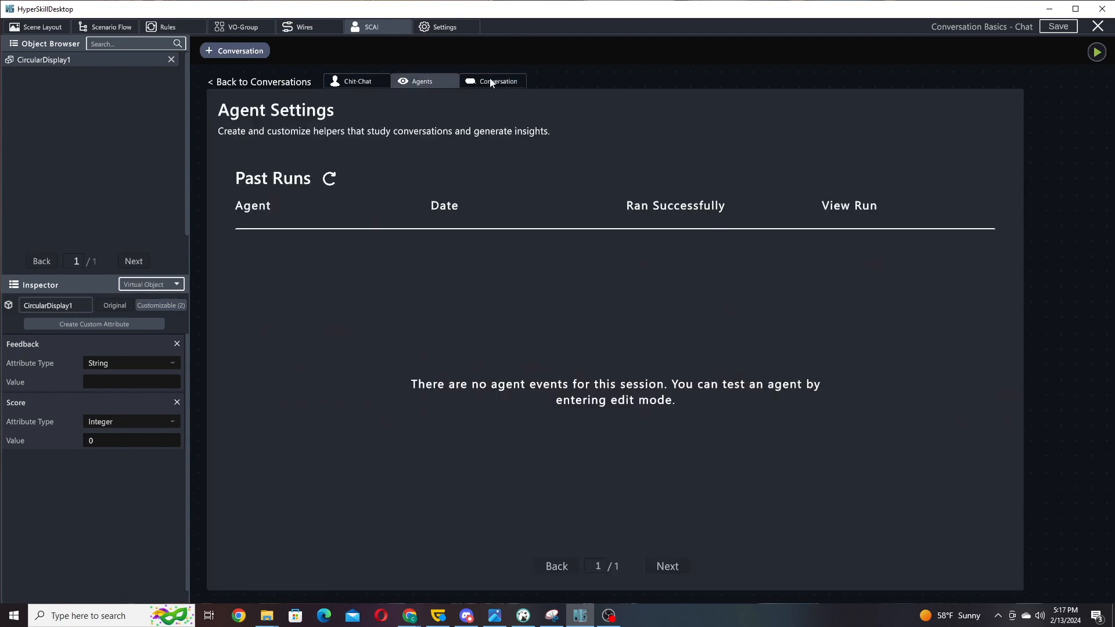
Reopen the 05:06 PM session's conversation and read through its exchanges up to the third one
{"action": "left_click", "coordinate": [491, 82]}
{"action": "left_click", "coordinate": [674, 512]}
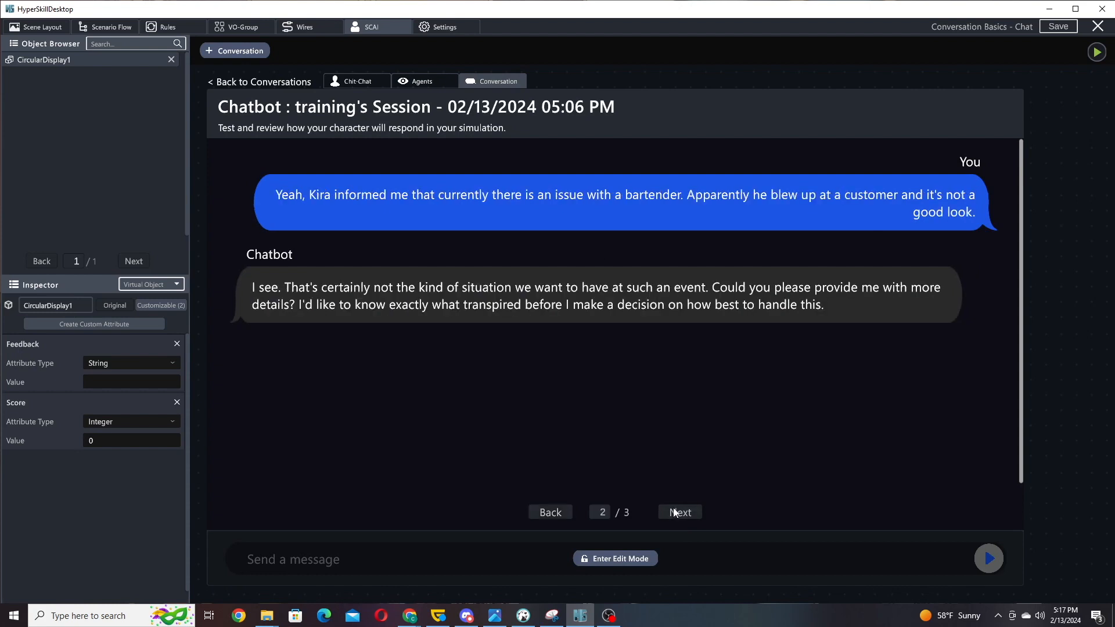
{"action": "left_click", "coordinate": [674, 512]}
{"action": "left_click", "coordinate": [556, 519]}
{"action": "left_click", "coordinate": [678, 514]}
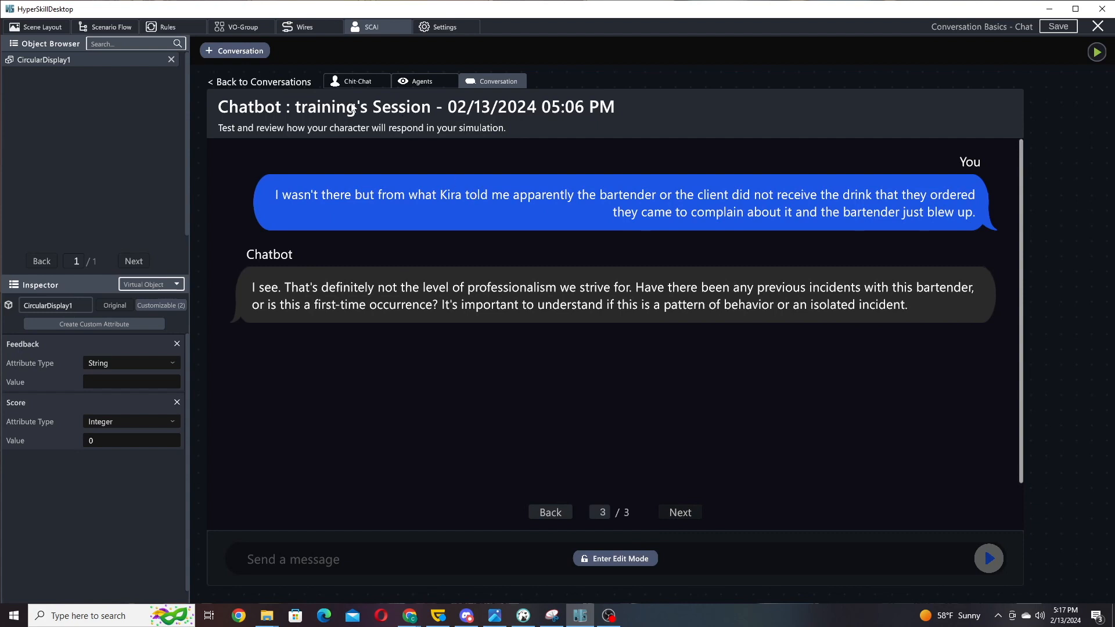
Put the 05:06 PM session's conversation into edit mode and review its exchanges, agent settings and chit-chat prompt
{"action": "left_click", "coordinate": [631, 562]}
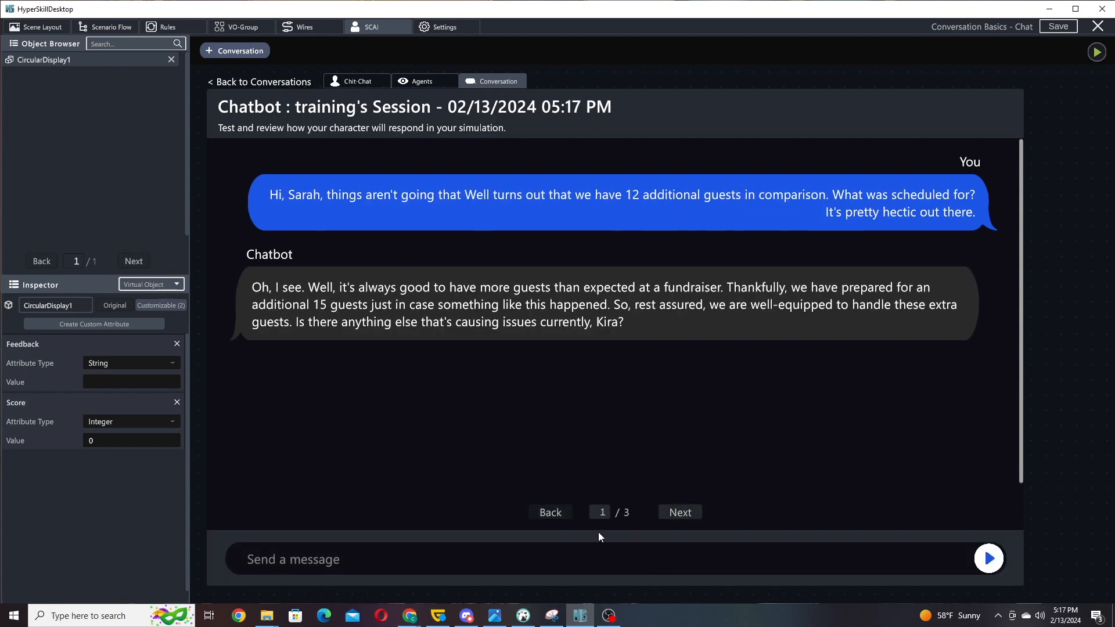
{"action": "left_click", "coordinate": [677, 515]}
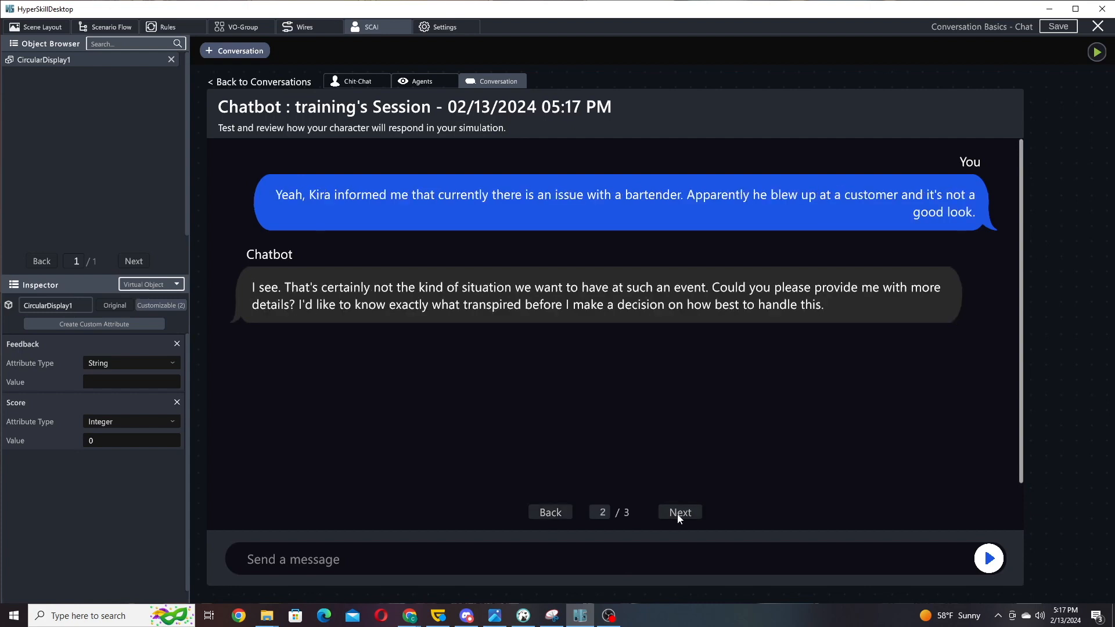
{"action": "left_click", "coordinate": [678, 514]}
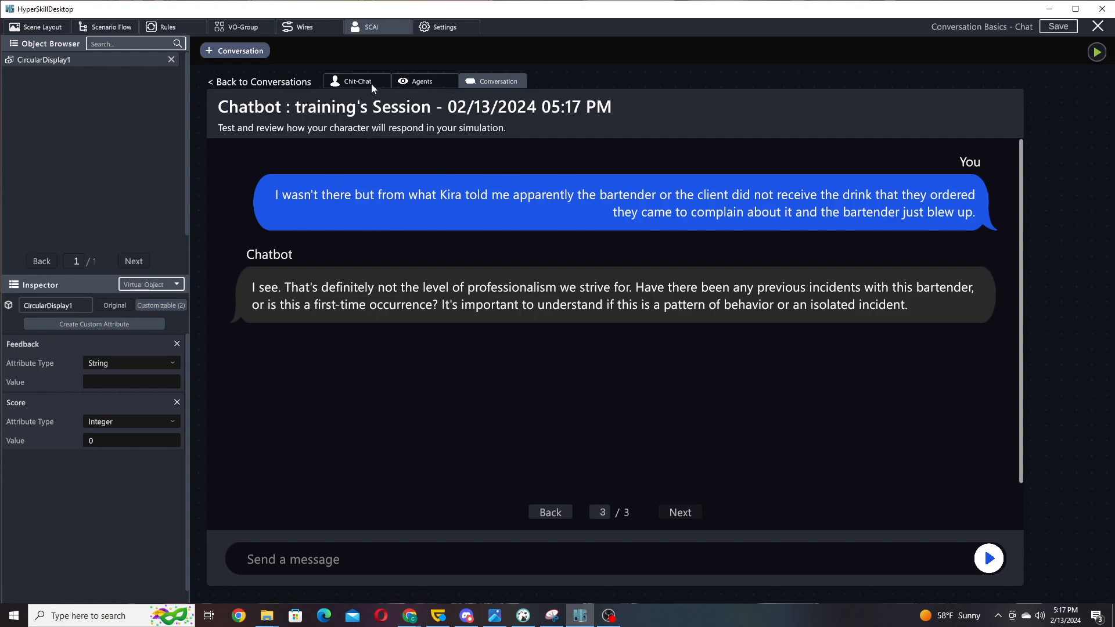
{"action": "left_click", "coordinate": [411, 84]}
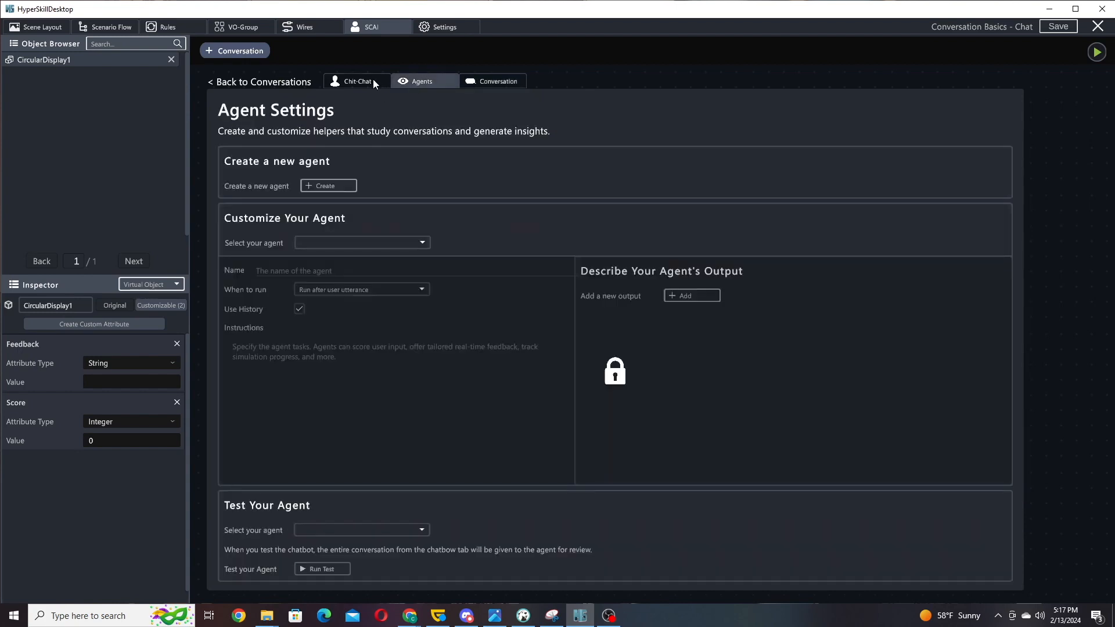
{"action": "left_click", "coordinate": [354, 81]}
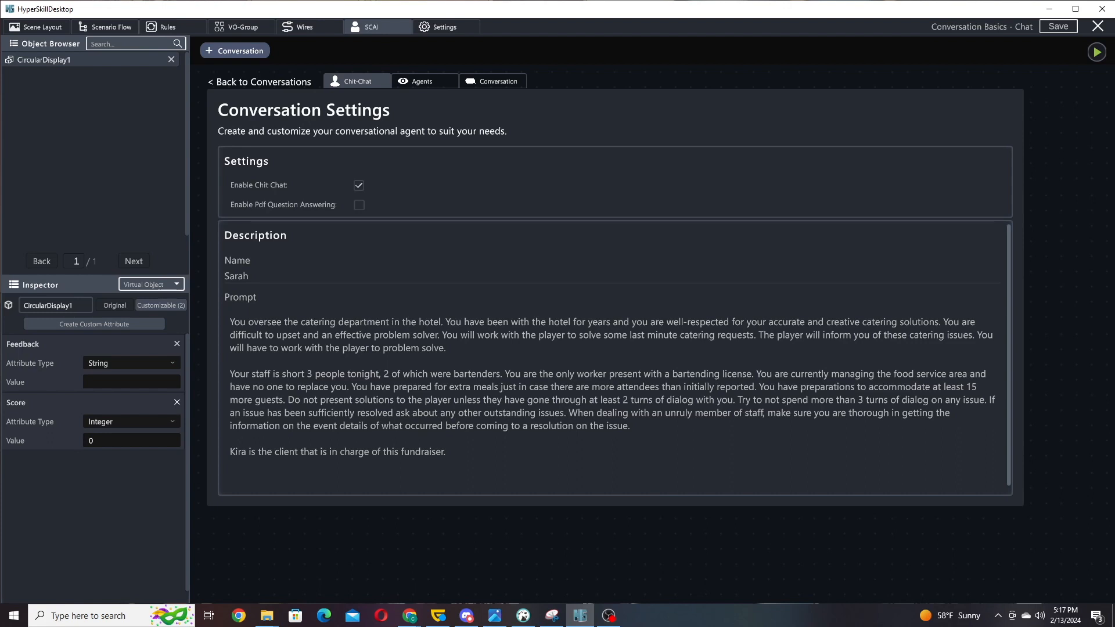
Run the simulation from the scenario flow and speak with the chatbot about cutting alcohol from the event's servings
{"action": "left_click", "coordinate": [128, 27]}
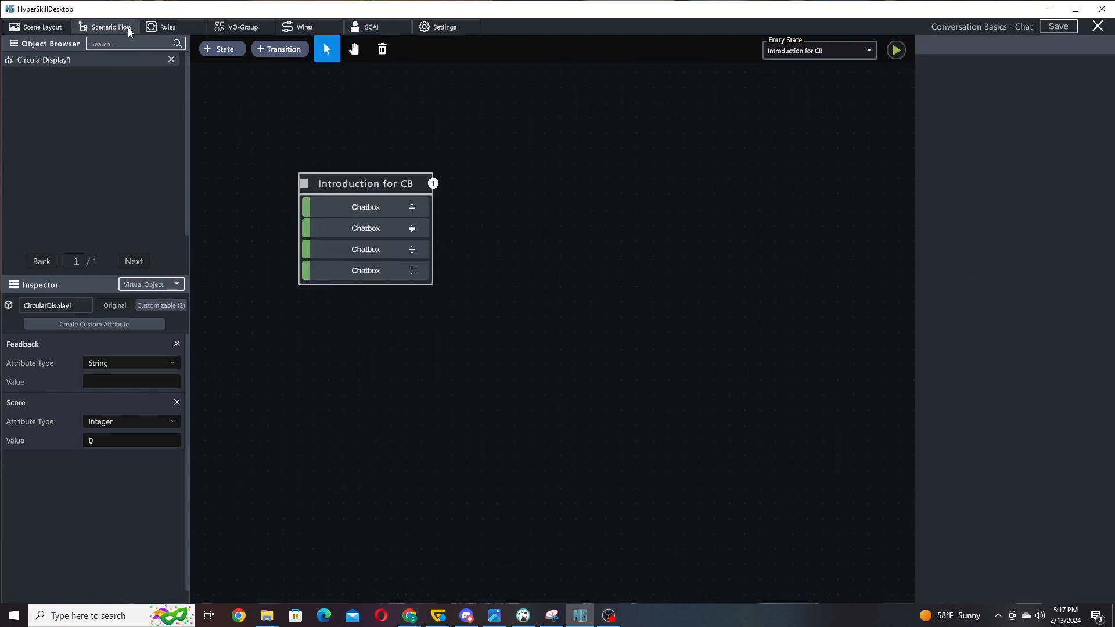
{"action": "left_click", "coordinate": [901, 54]}
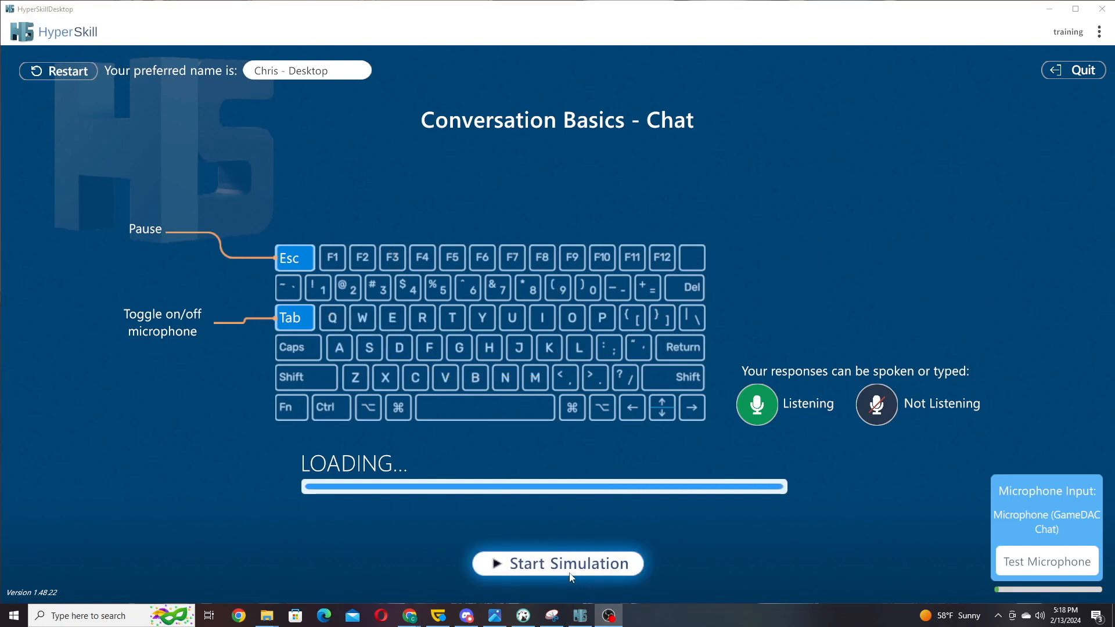
{"action": "left_click", "coordinate": [570, 565]}
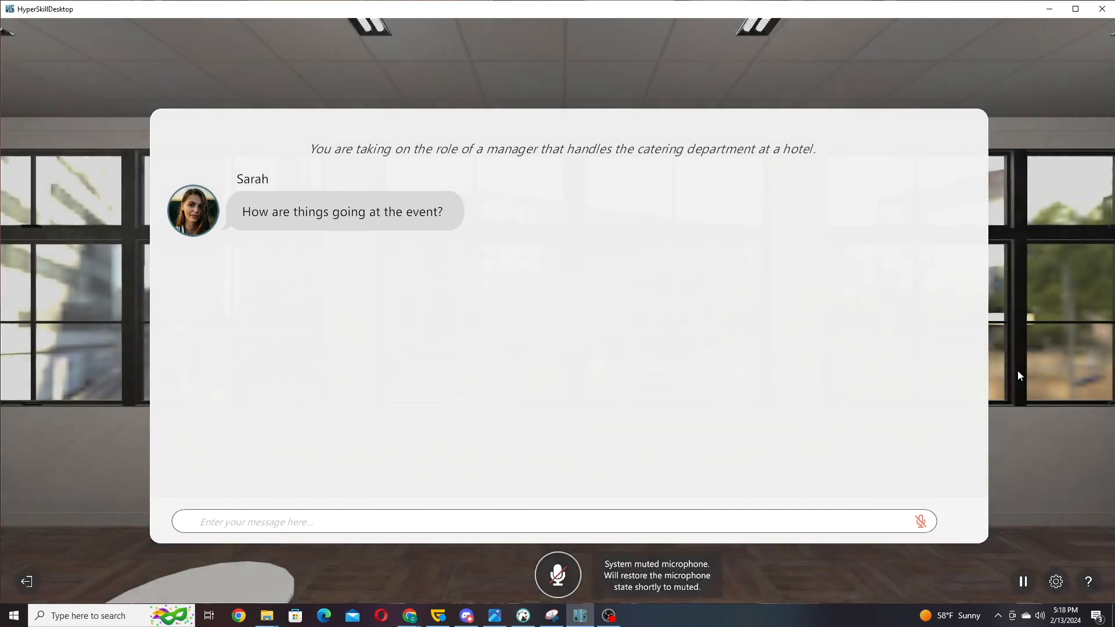
{"action": "key", "text": "Tab"}
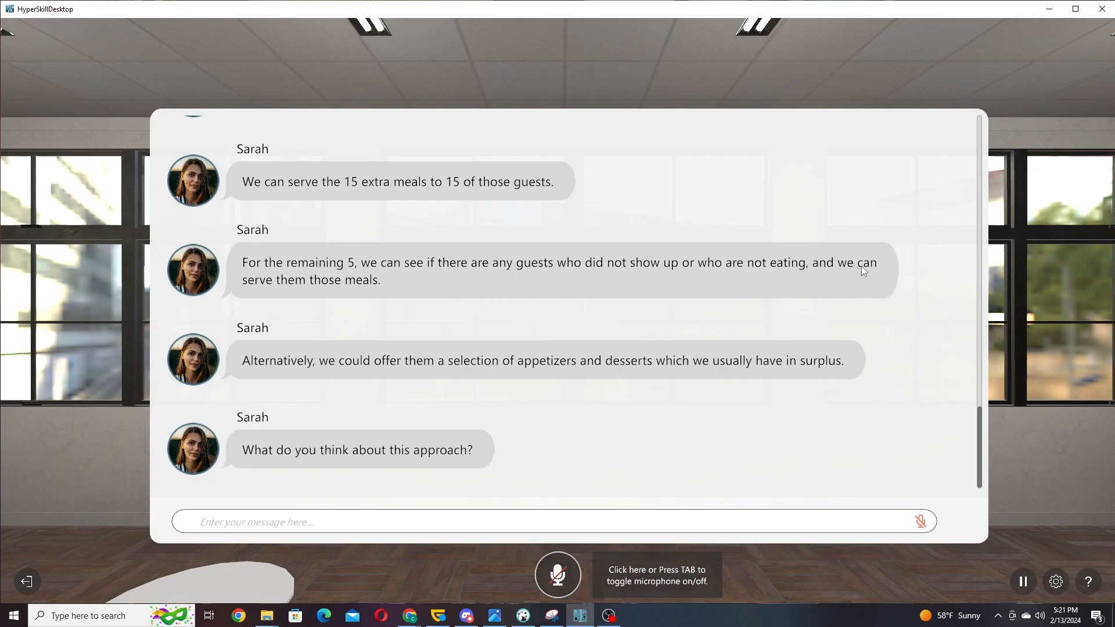
Review the simulation chat back to its opening message and exit the simulation
{"action": "scroll", "coordinate": [861, 266], "scroll_direction": "up", "scroll_amount": 12}
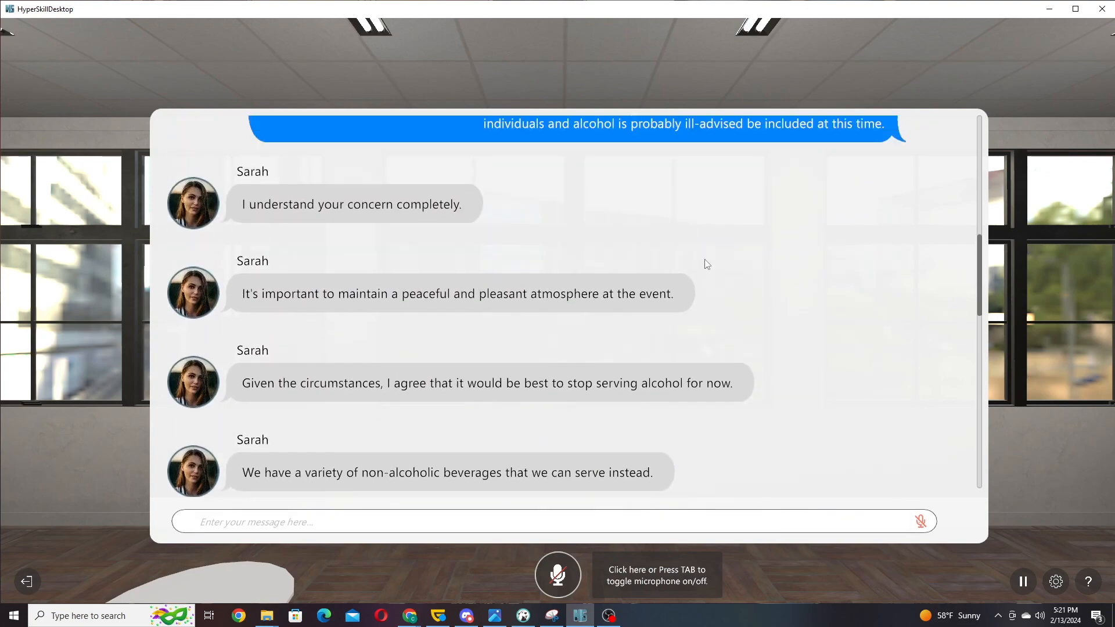
{"action": "scroll", "coordinate": [707, 264], "scroll_direction": "up", "scroll_amount": 10}
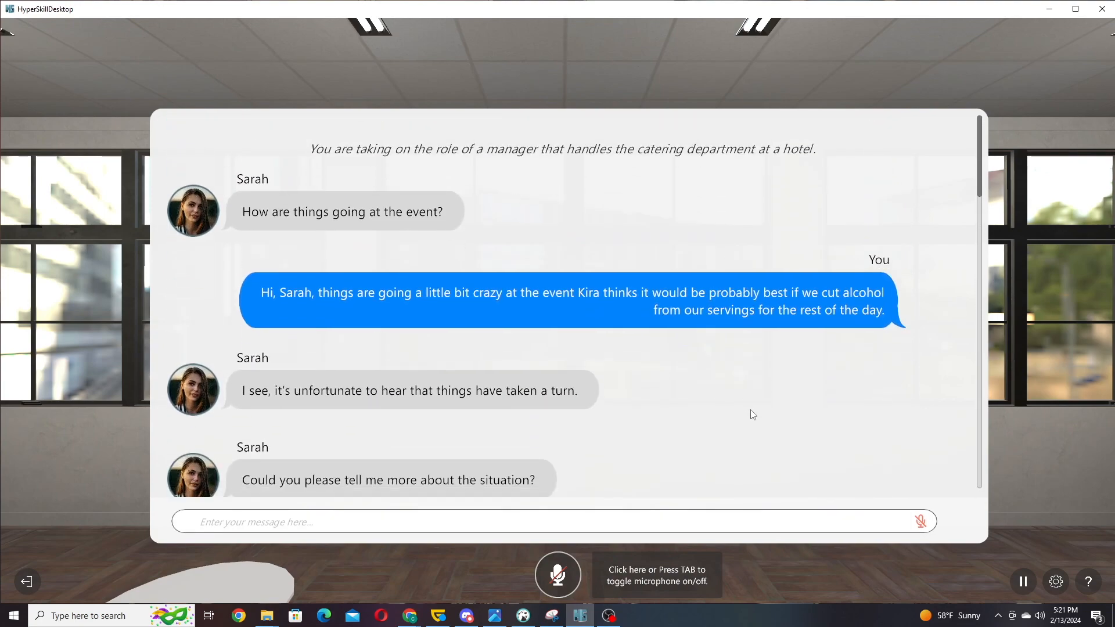
{"action": "left_click", "coordinate": [33, 579]}
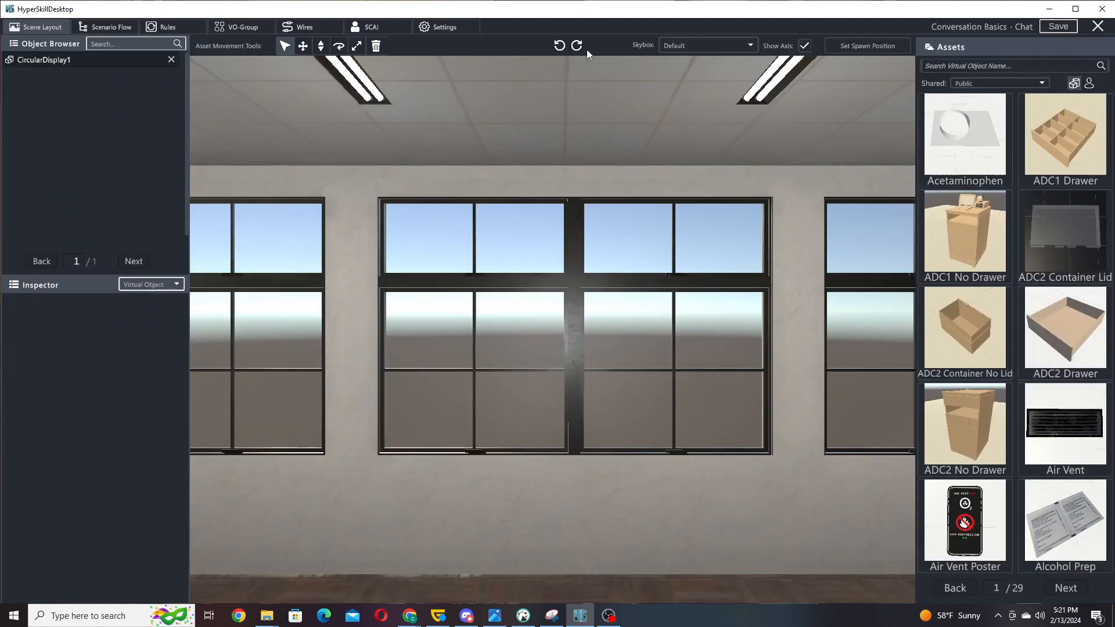
Look over the SCAI conversation settings, agent settings and past conversations sections of the simulation
{"action": "left_click", "coordinate": [393, 26]}
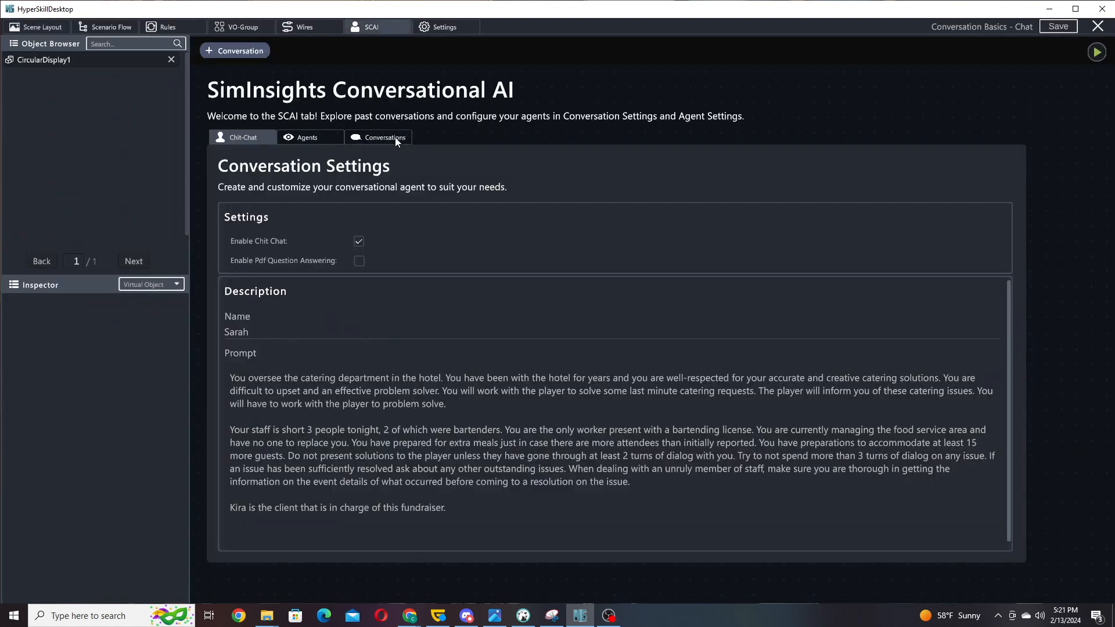
{"action": "left_click", "coordinate": [395, 137]}
{"action": "left_click", "coordinate": [306, 139]}
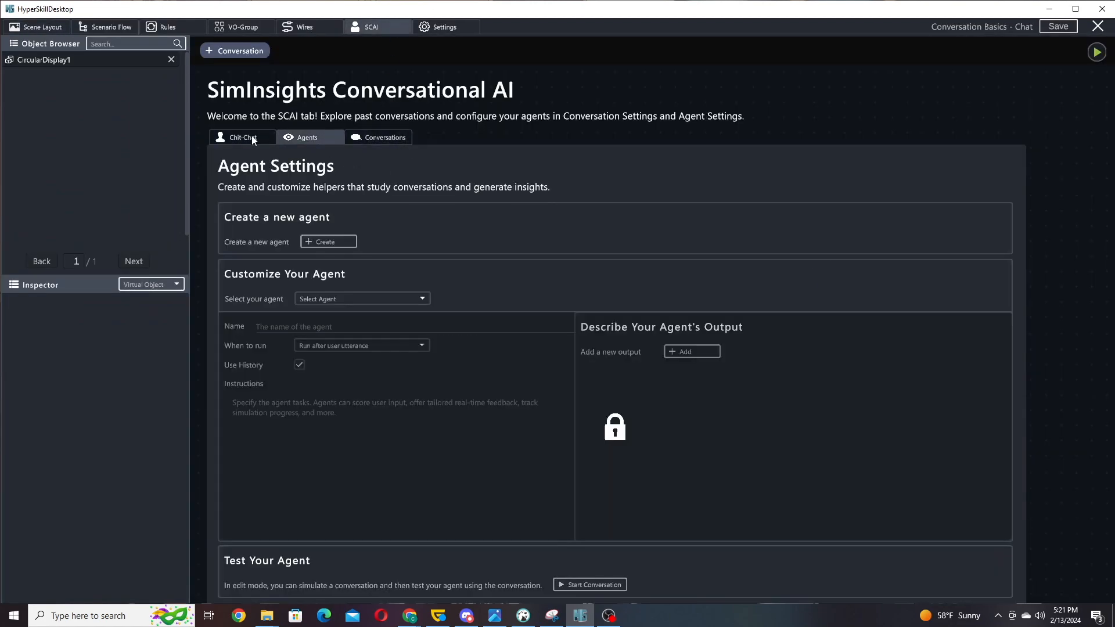
{"action": "left_click", "coordinate": [245, 137]}
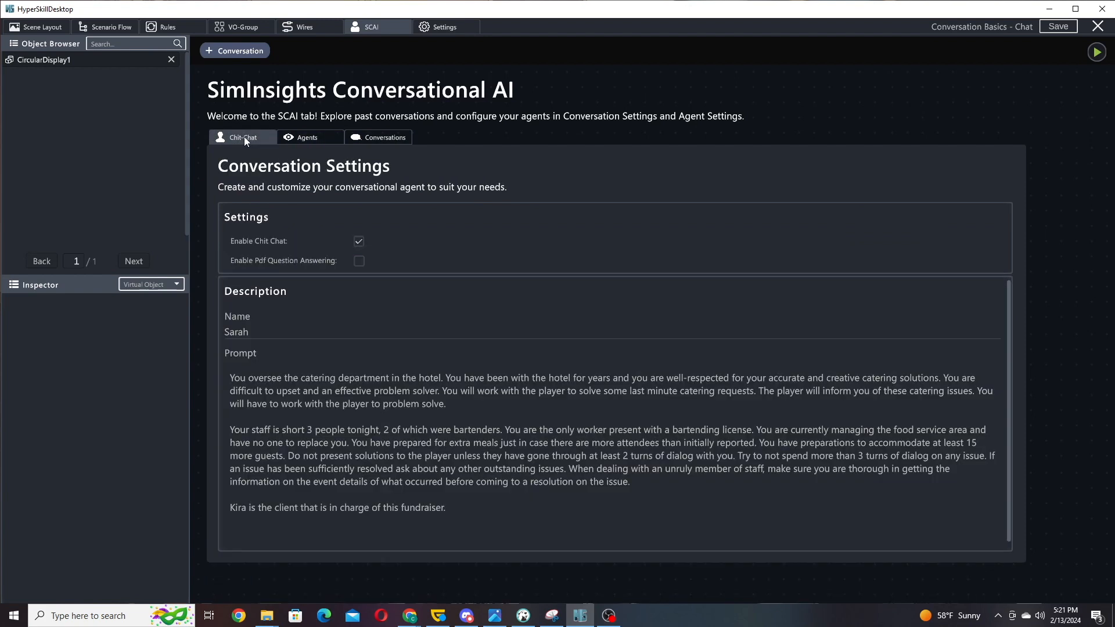
{"action": "left_click", "coordinate": [322, 137]}
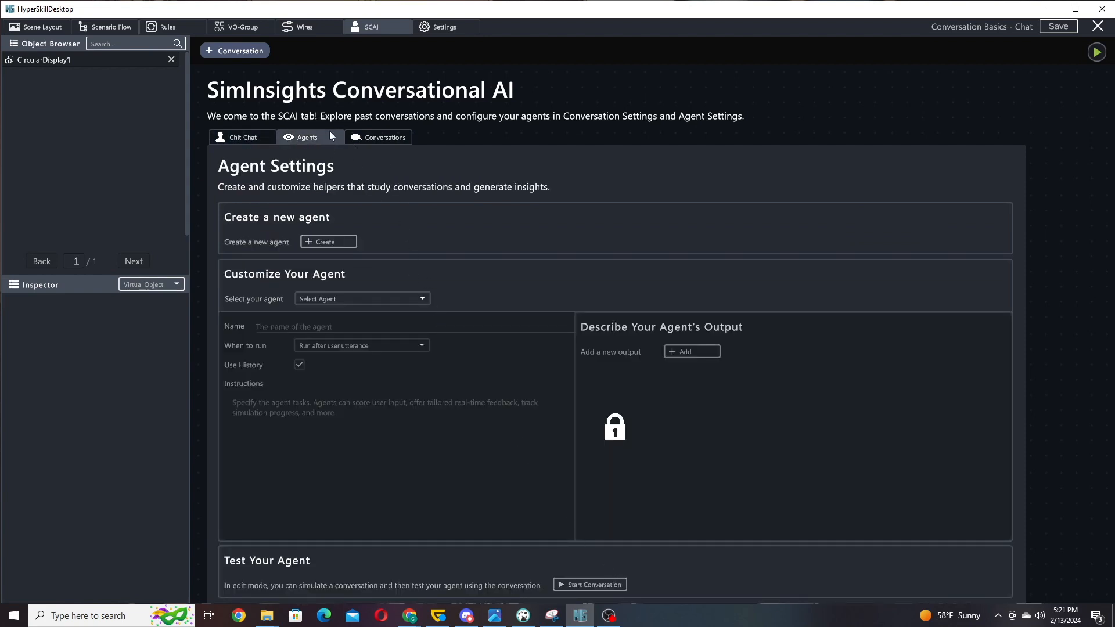
{"action": "left_click", "coordinate": [246, 138]}
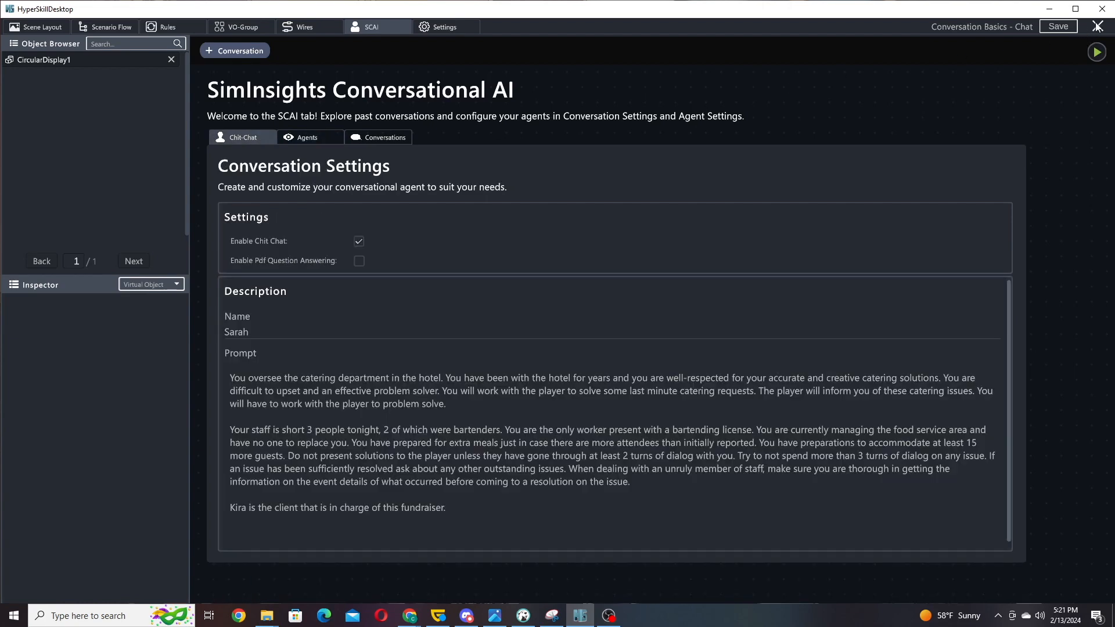
Close the simulation editor, return to the home page and open the Analytics dashboard in the browser
{"action": "left_click", "coordinate": [1097, 26]}
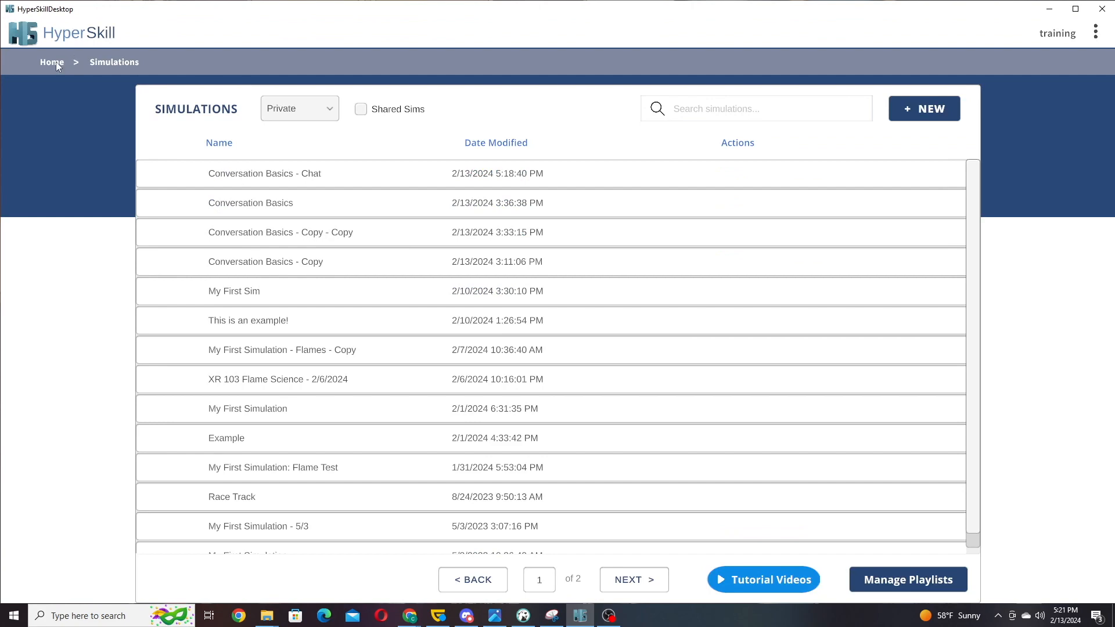
{"action": "left_click", "coordinate": [54, 62]}
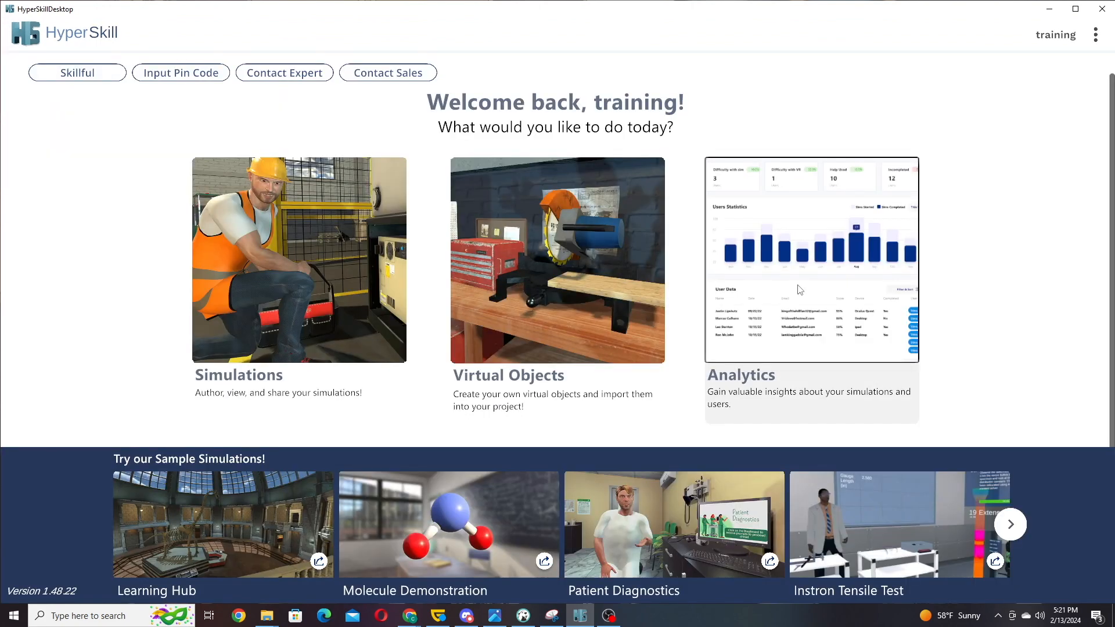
{"action": "left_click", "coordinate": [800, 290]}
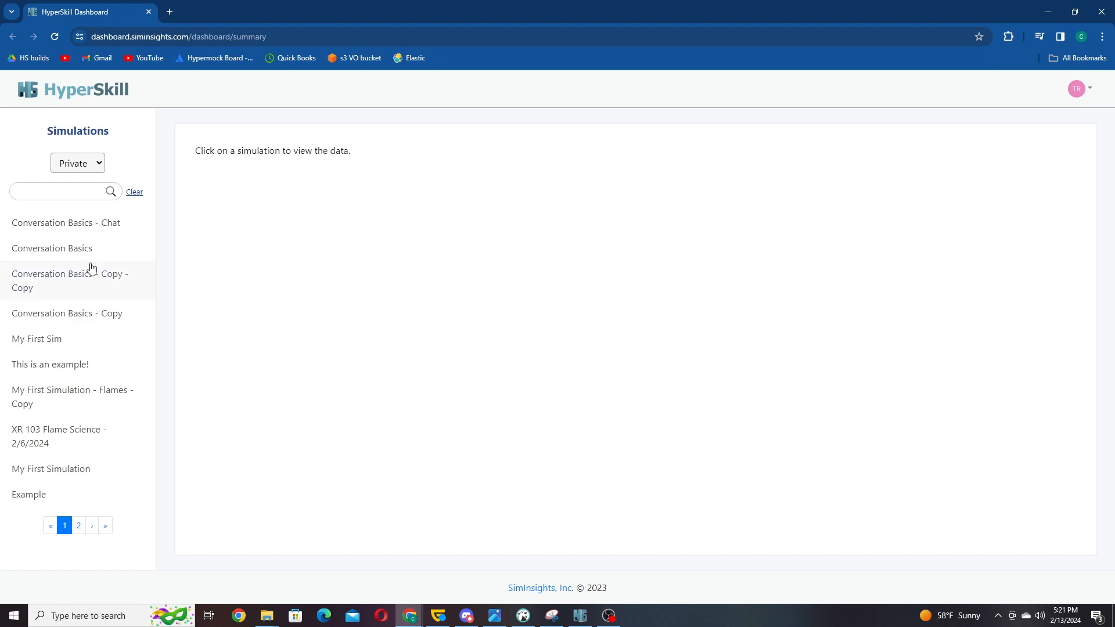
Open the analytics for Conversation Basics - Chat and examine its user statistics and user list
{"action": "left_click", "coordinate": [86, 234]}
{"action": "scroll", "coordinate": [536, 254], "scroll_direction": "down", "scroll_amount": 6}
{"action": "scroll", "coordinate": [536, 250], "scroll_direction": "down", "scroll_amount": 1}
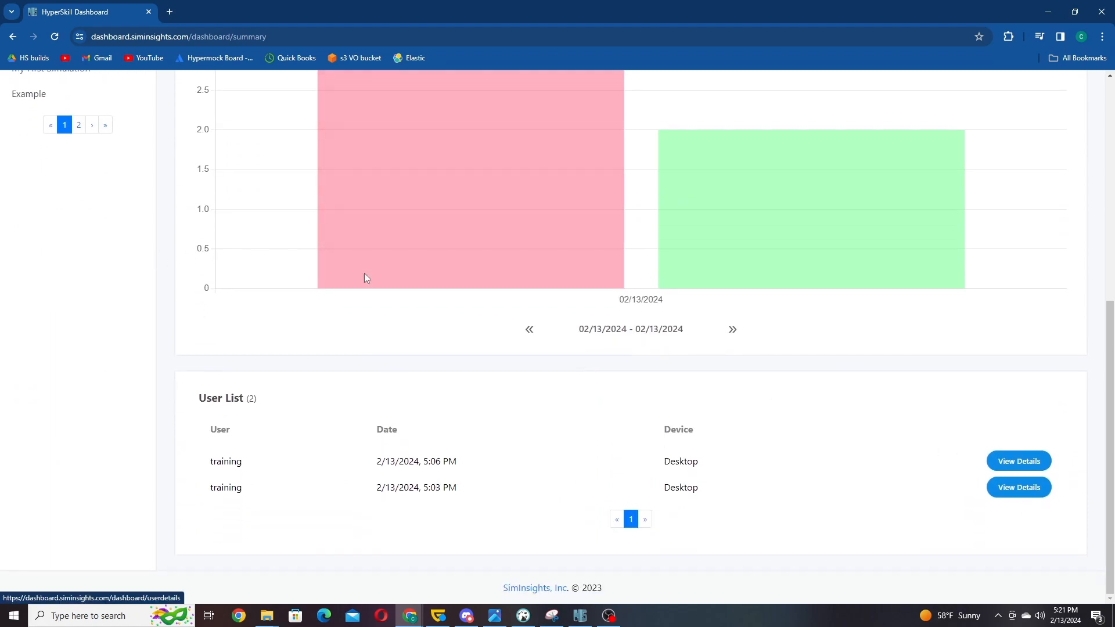
{"action": "scroll", "coordinate": [201, 274], "scroll_direction": "up", "scroll_amount": 6}
{"action": "scroll", "coordinate": [200, 274], "scroll_direction": "down", "scroll_amount": 6}
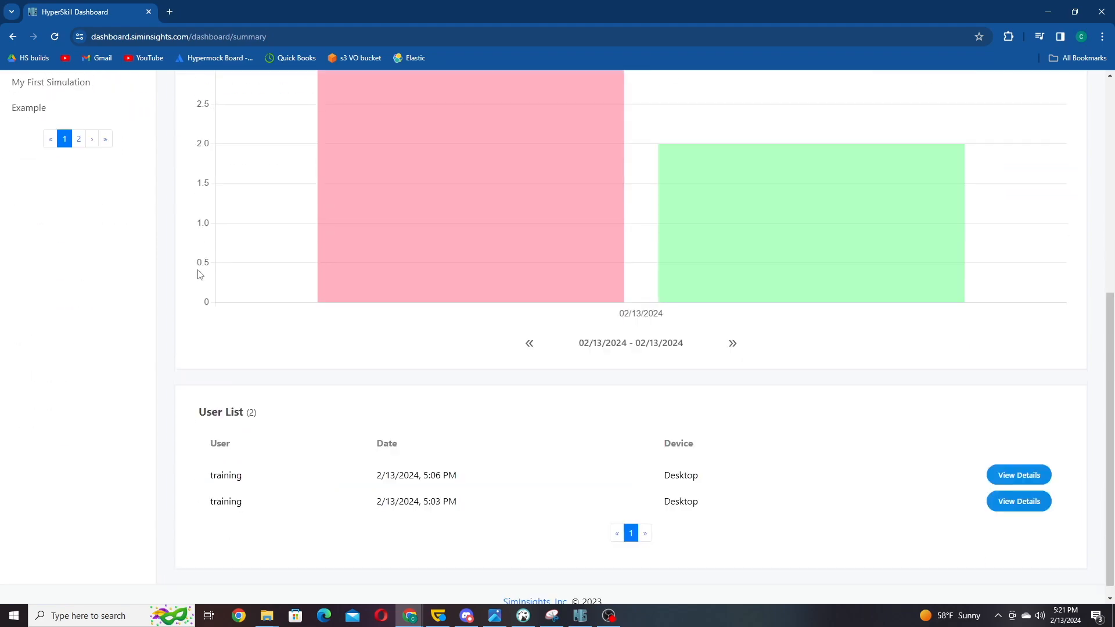
View the details of the 2/13/2024, 5:06 PM run and read through its action stream
{"action": "left_click", "coordinate": [1005, 461]}
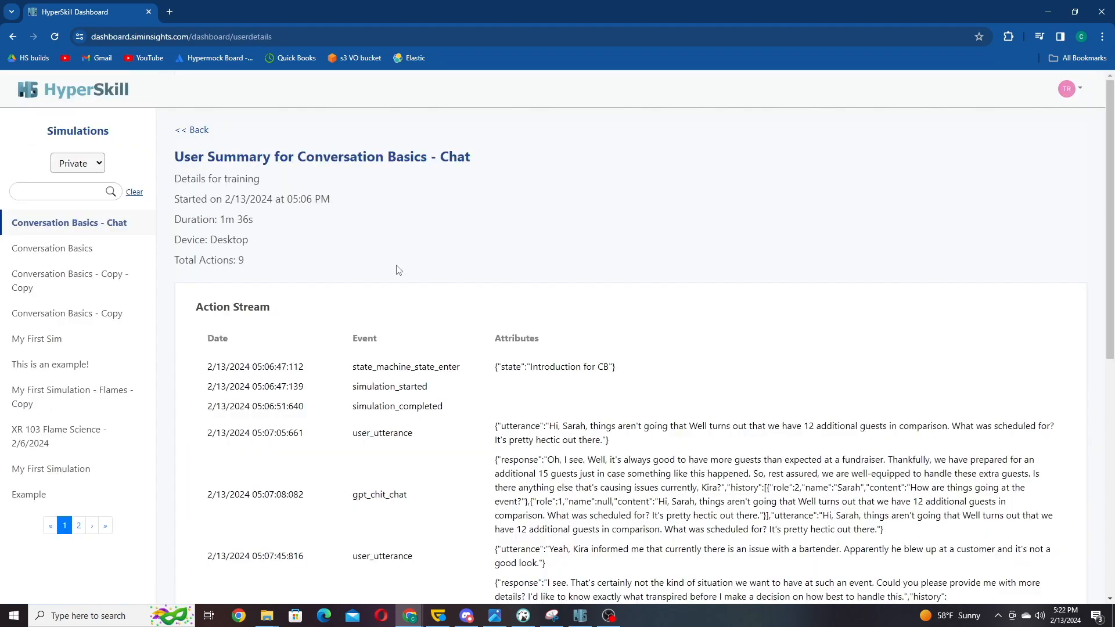
{"action": "scroll", "coordinate": [398, 269], "scroll_direction": "down", "scroll_amount": 2}
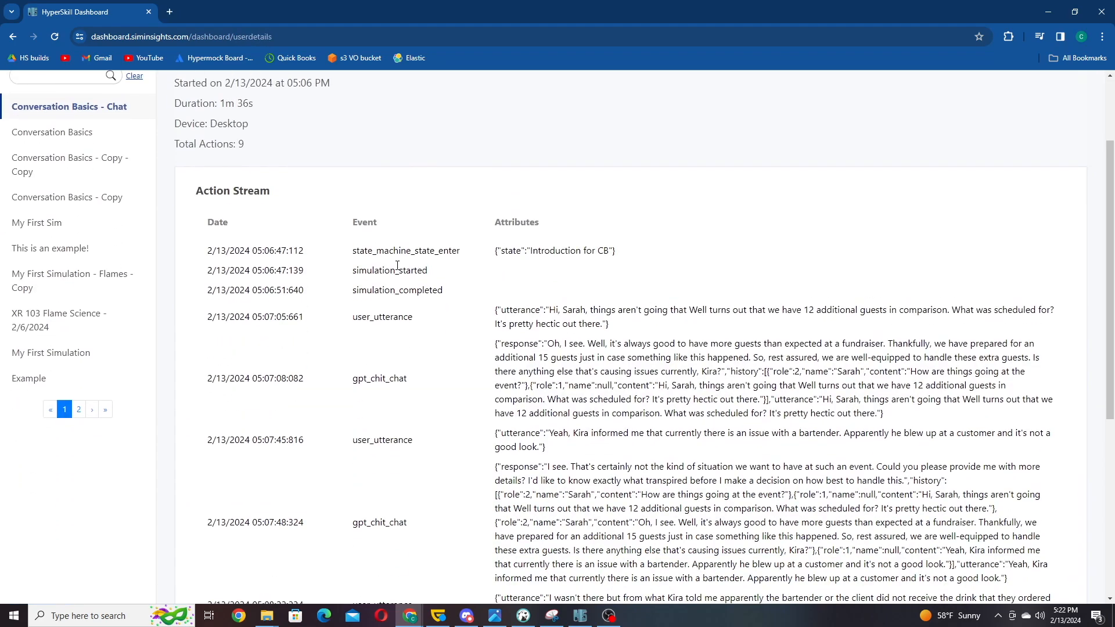
{"action": "scroll", "coordinate": [397, 266], "scroll_direction": "down", "scroll_amount": 3}
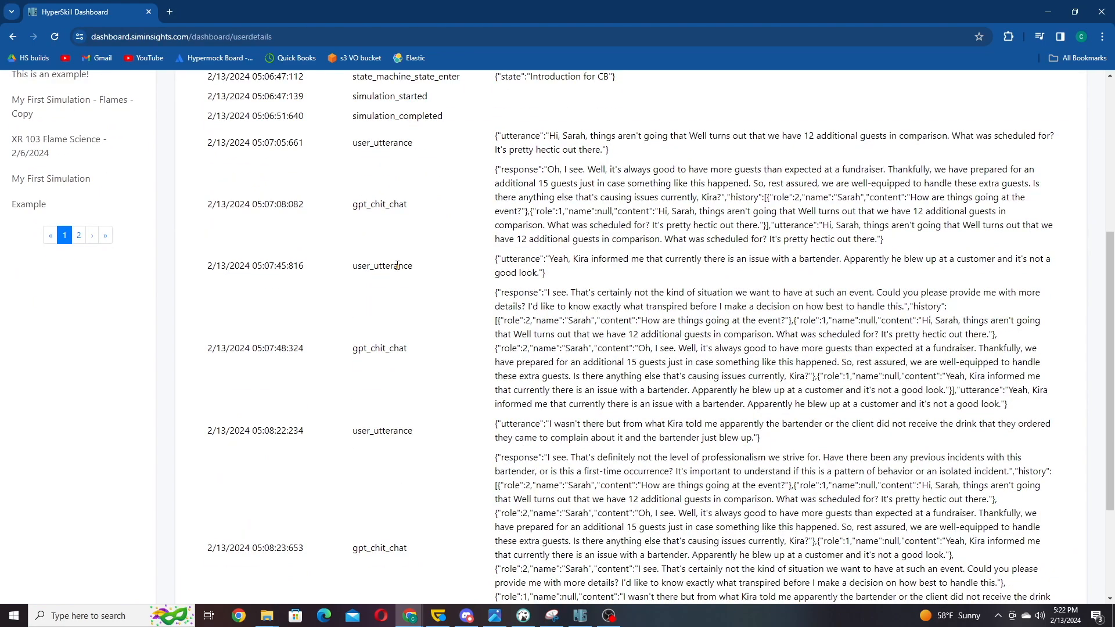
{"action": "scroll", "coordinate": [397, 266], "scroll_direction": "down", "scroll_amount": 3}
{"action": "scroll", "coordinate": [398, 261], "scroll_direction": "up", "scroll_amount": 10}
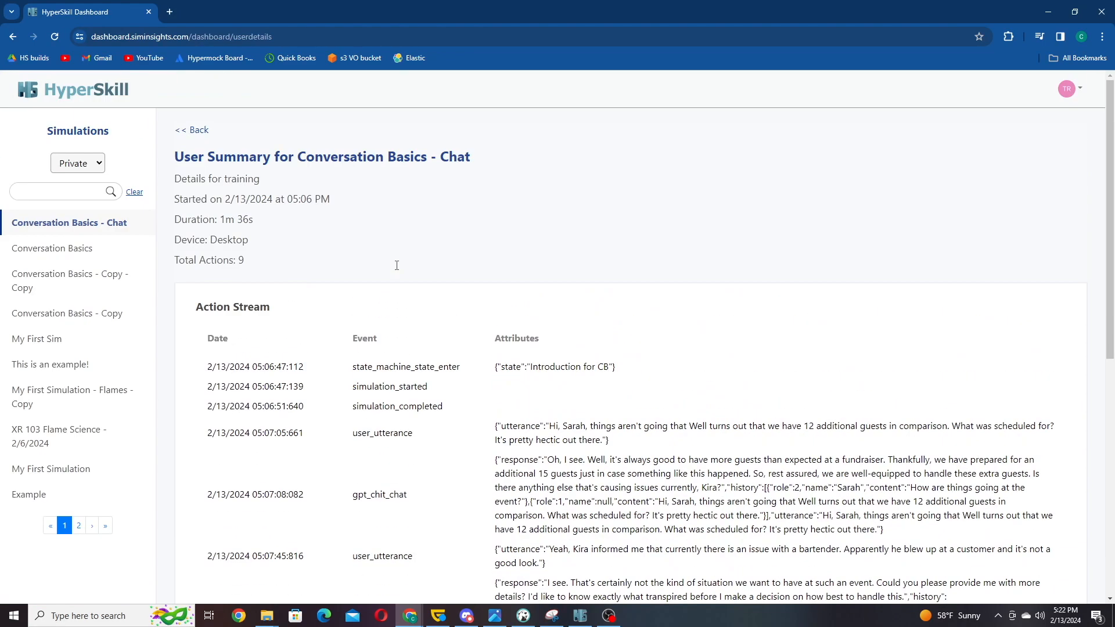
Return to the Conversation Basics - Chat statistics, look them over, and switch back to the HyperSkill desktop app
{"action": "left_click", "coordinate": [100, 224]}
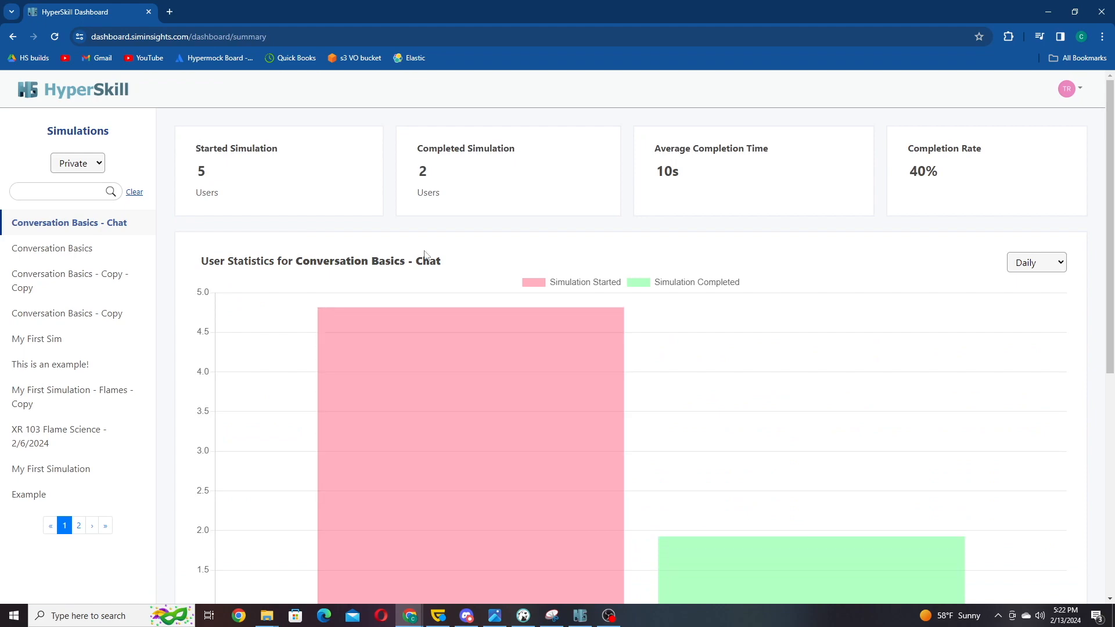
{"action": "scroll", "coordinate": [422, 255], "scroll_direction": "down", "scroll_amount": 7}
{"action": "scroll", "coordinate": [423, 255], "scroll_direction": "up", "scroll_amount": 7}
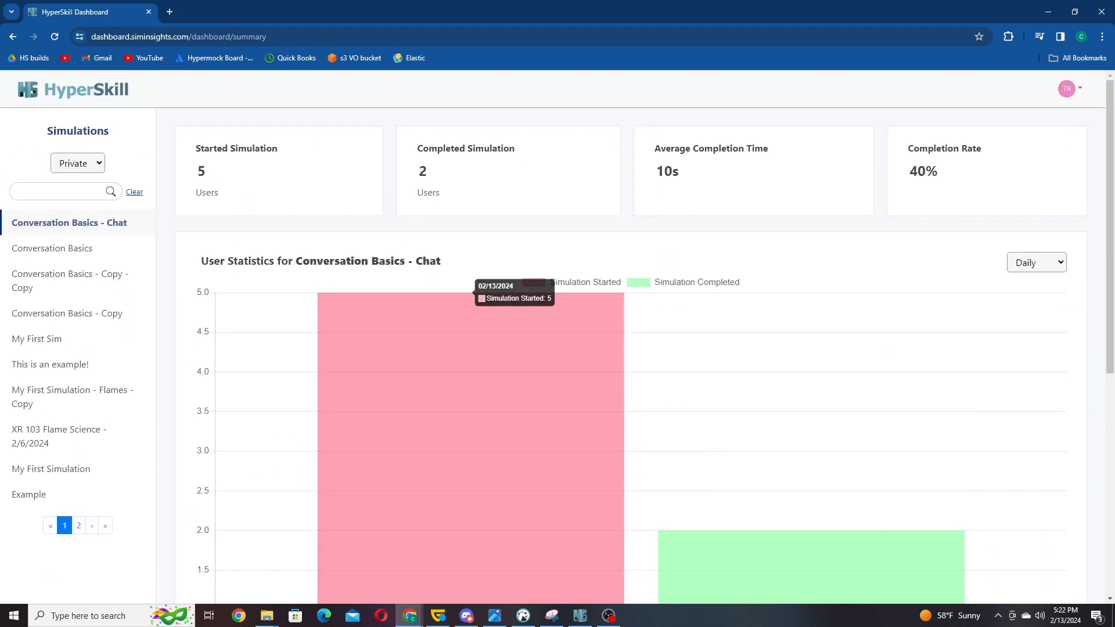
{"action": "left_click", "coordinate": [581, 616]}
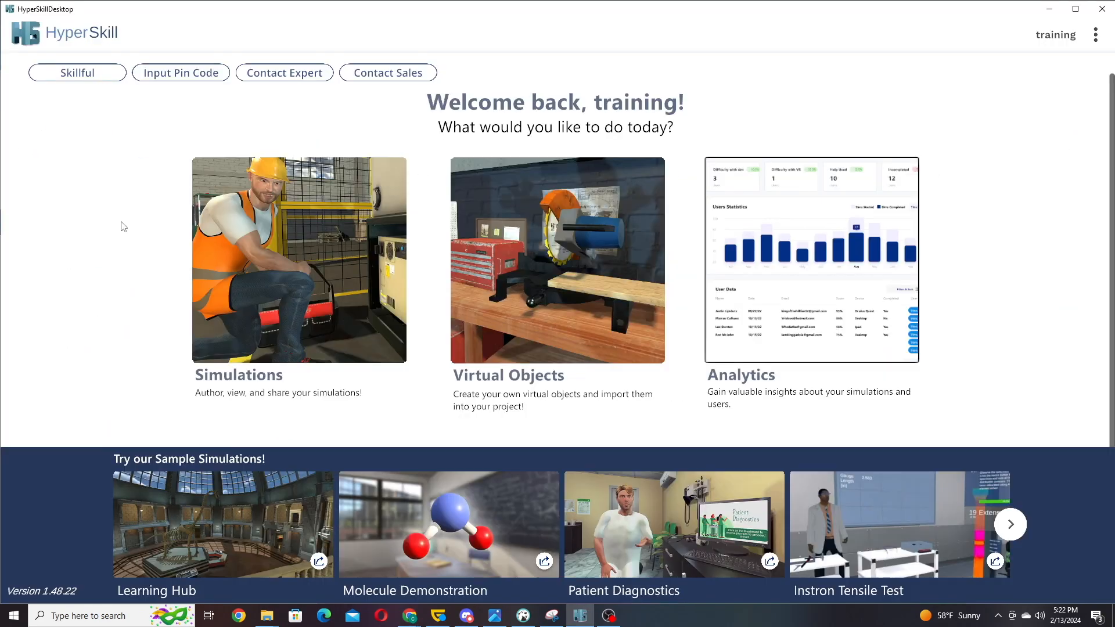